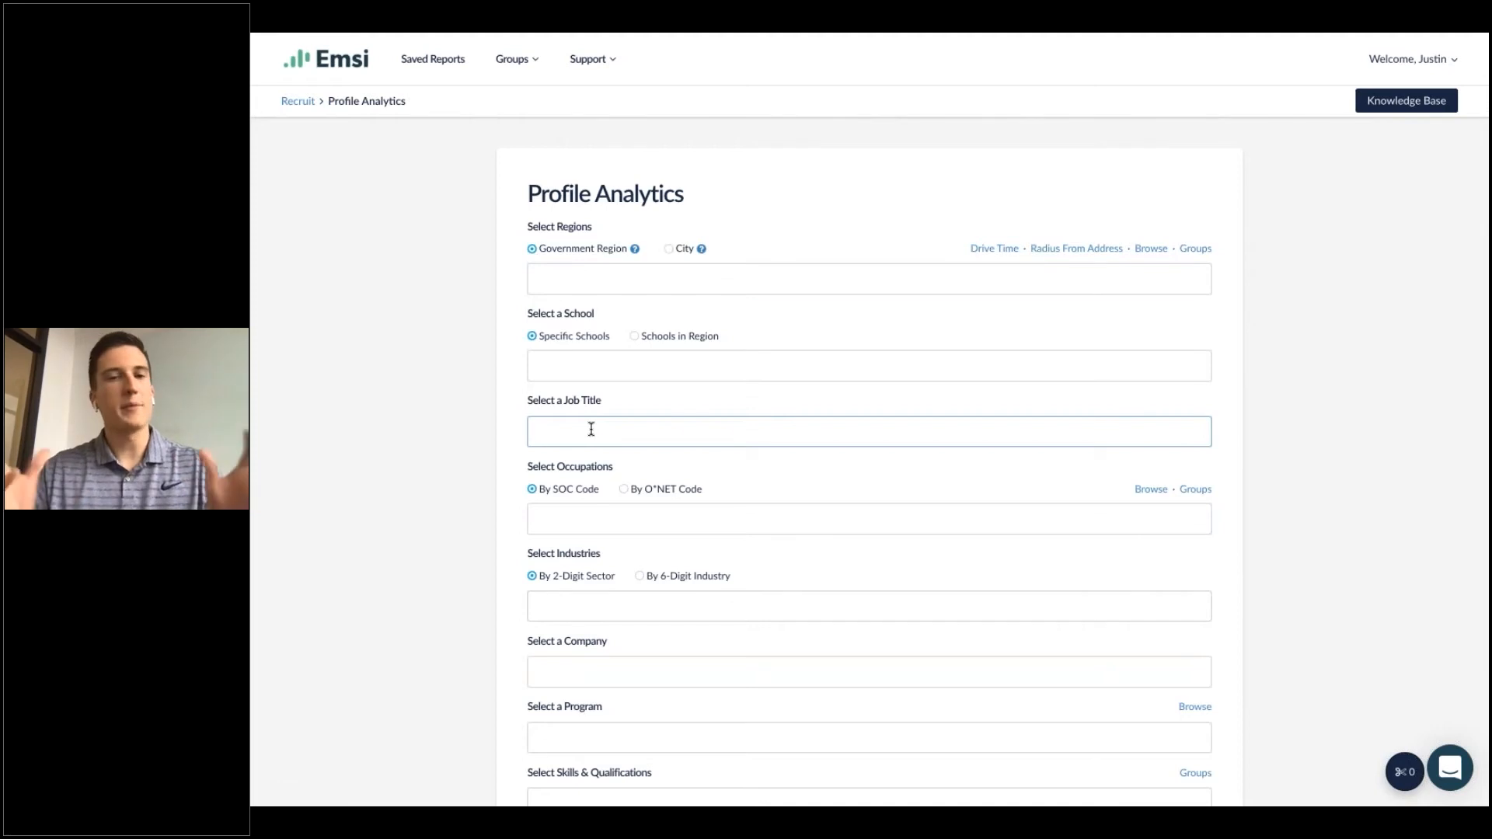
Choose Digital Product Manager as the job title and run the Profile Analytics report.
text(digit)
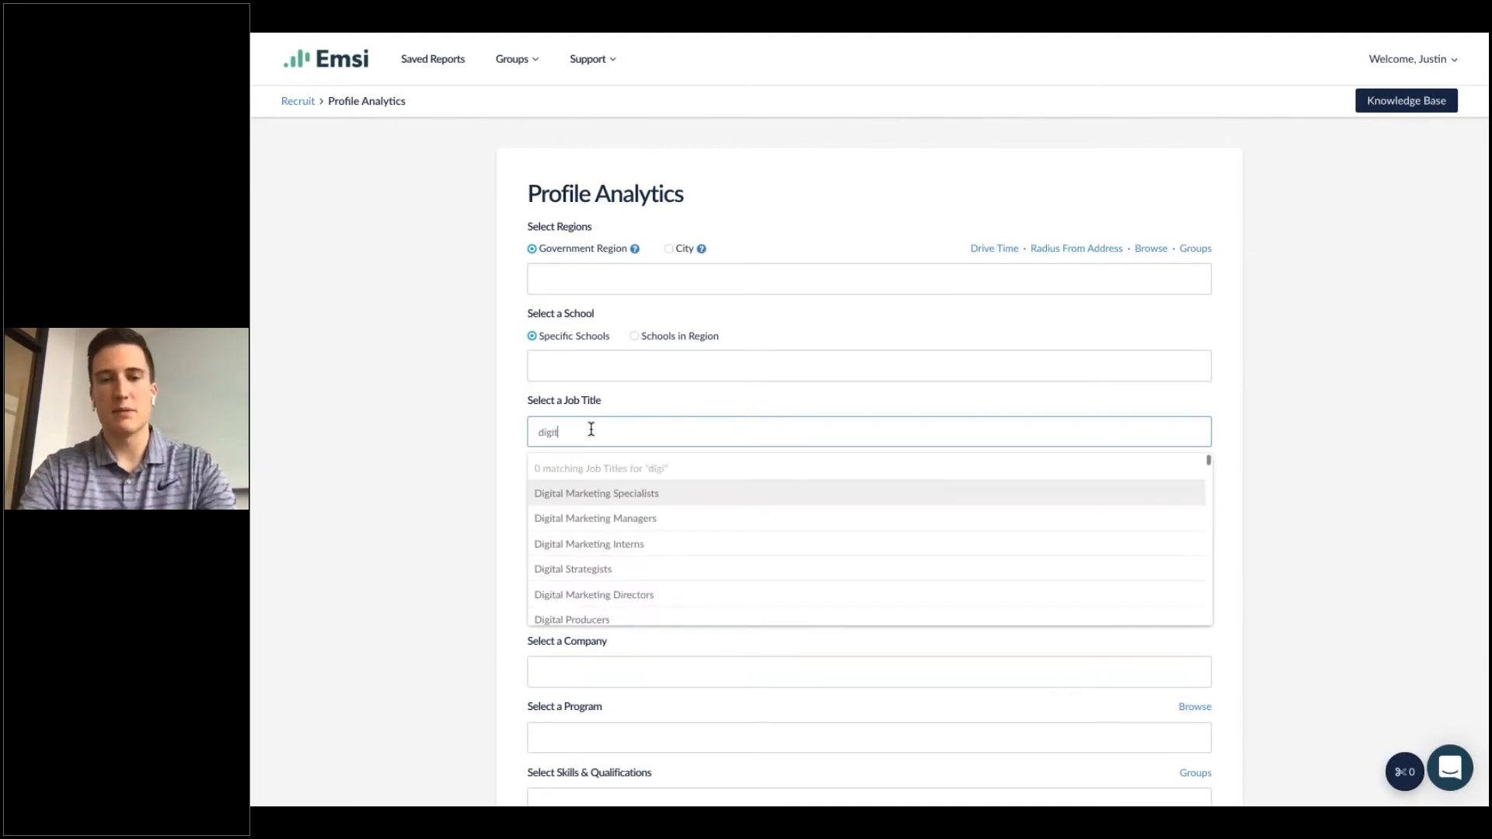
text(al product man)
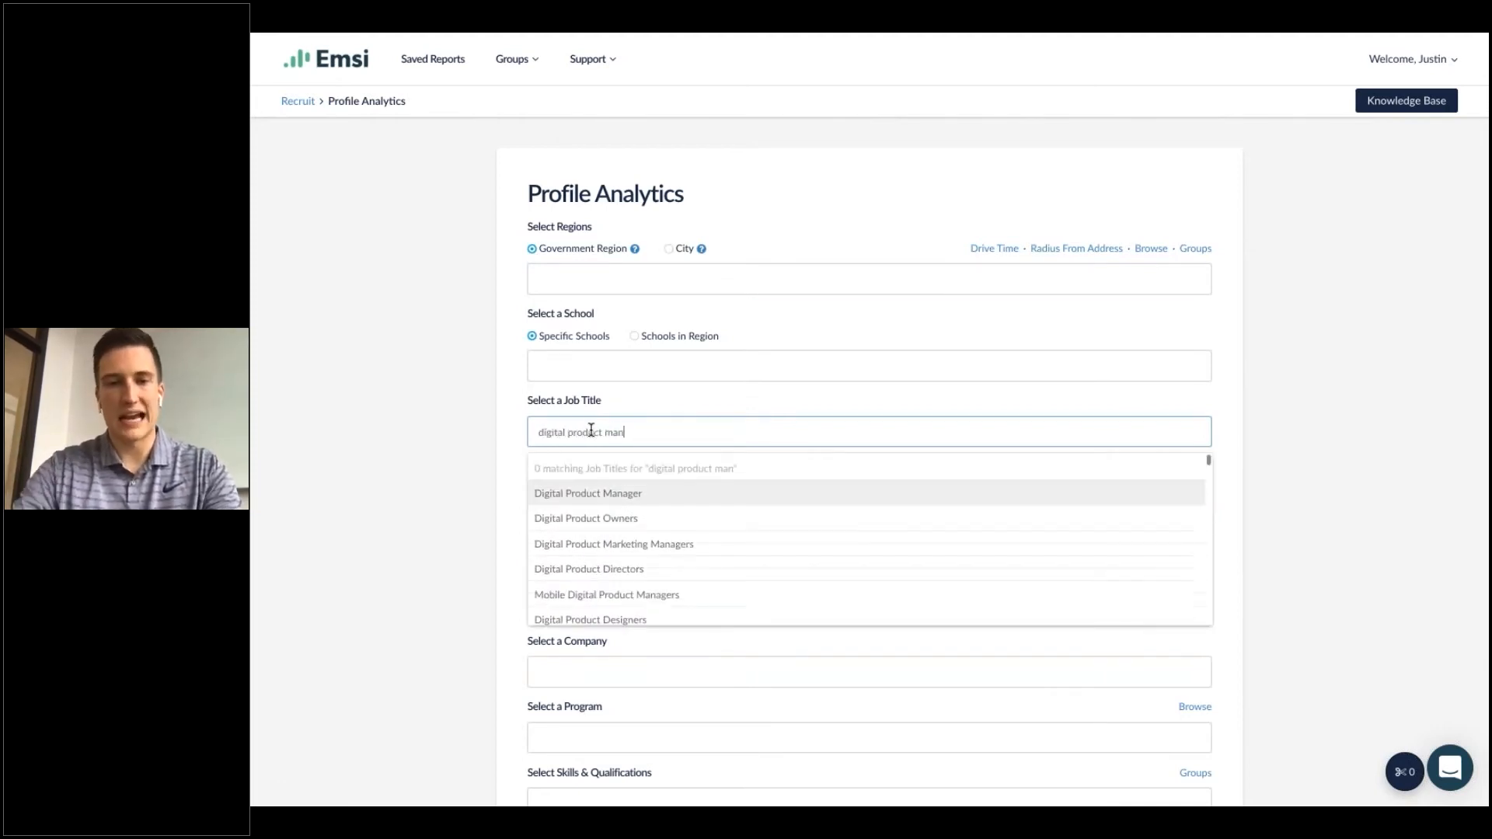
click(584, 495)
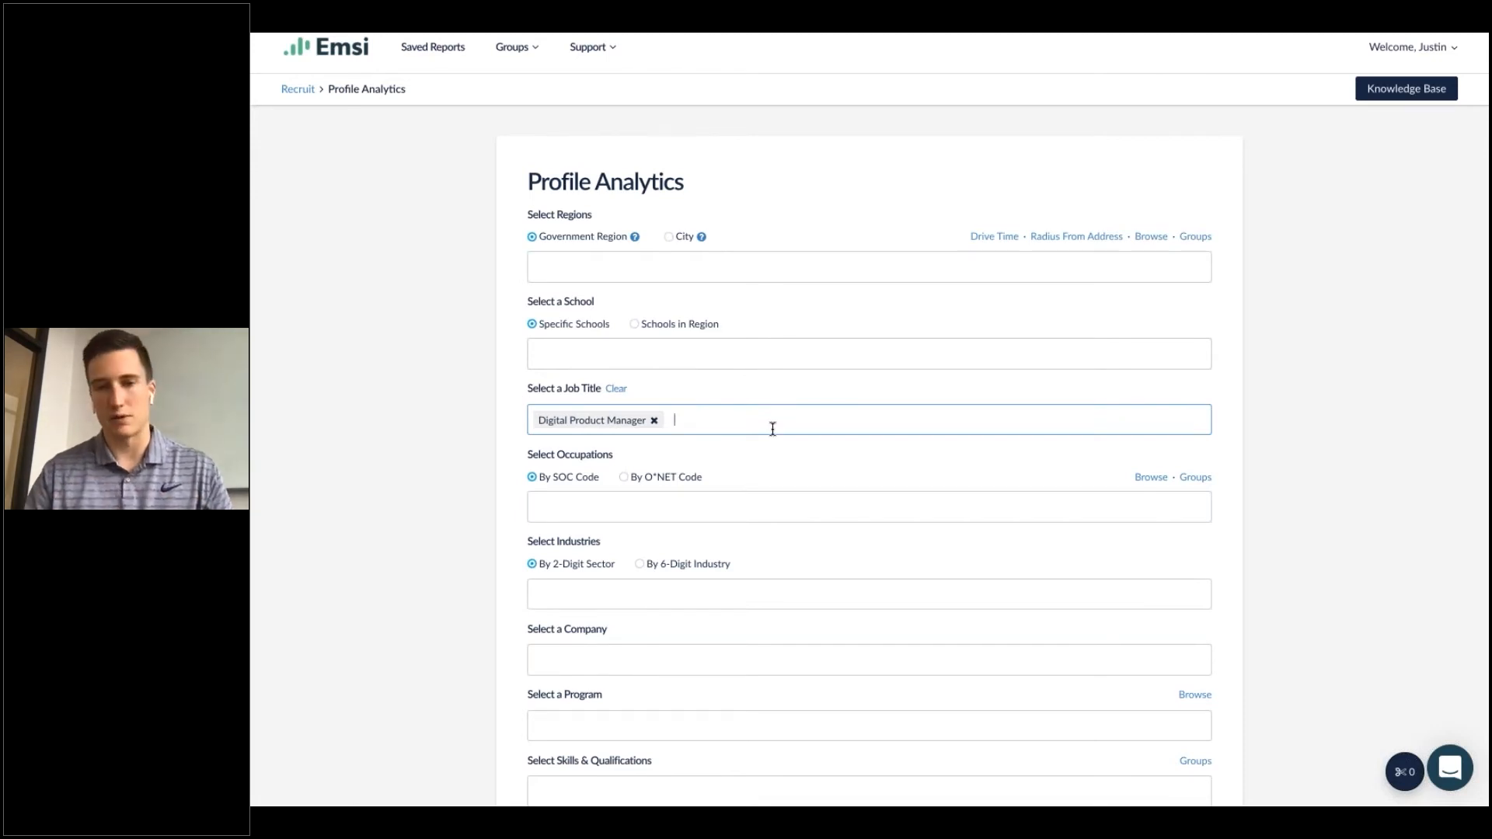
scroll(772, 429, down, 2)
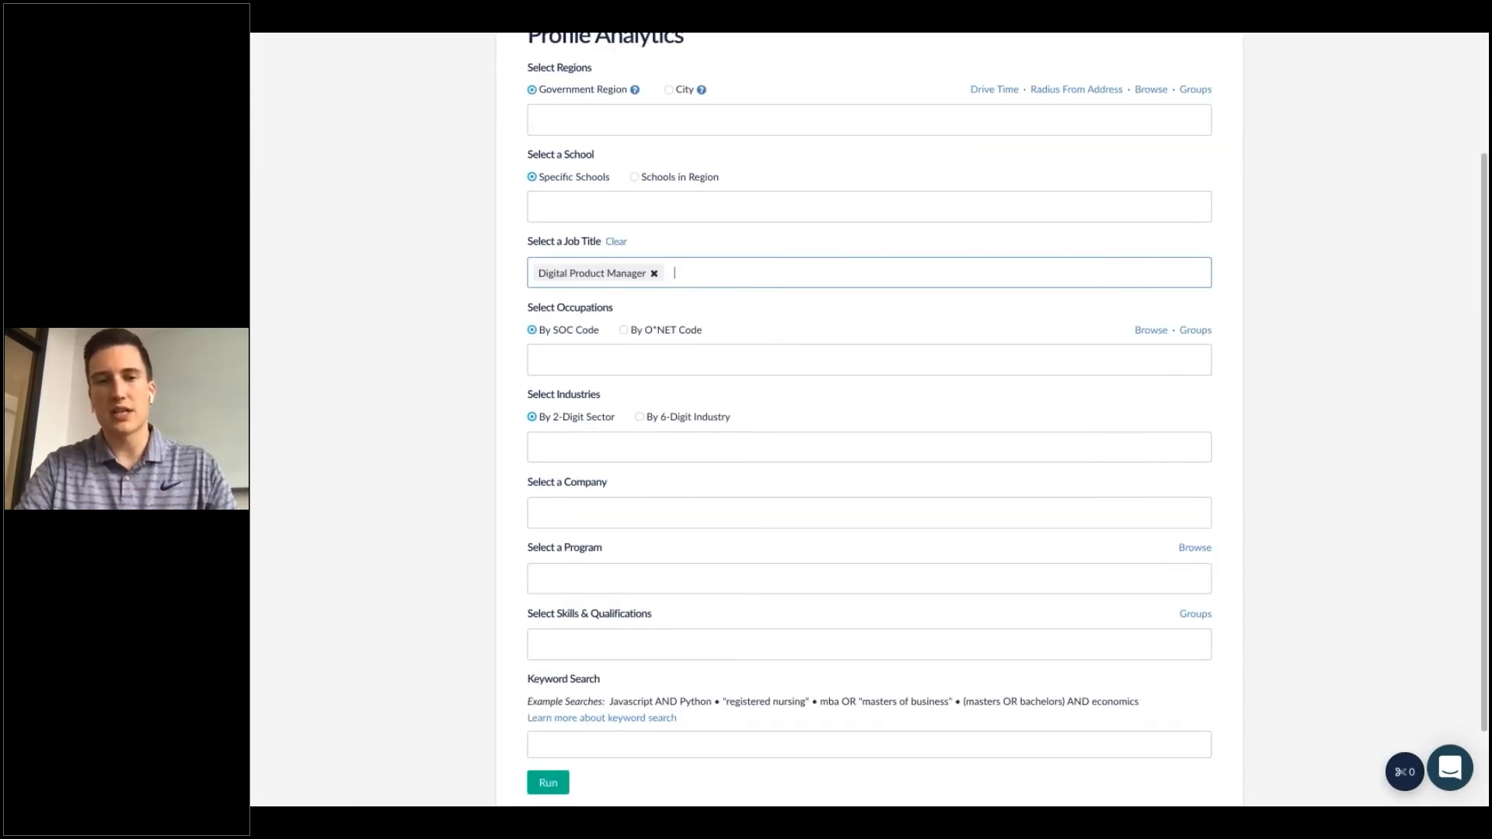
click(548, 782)
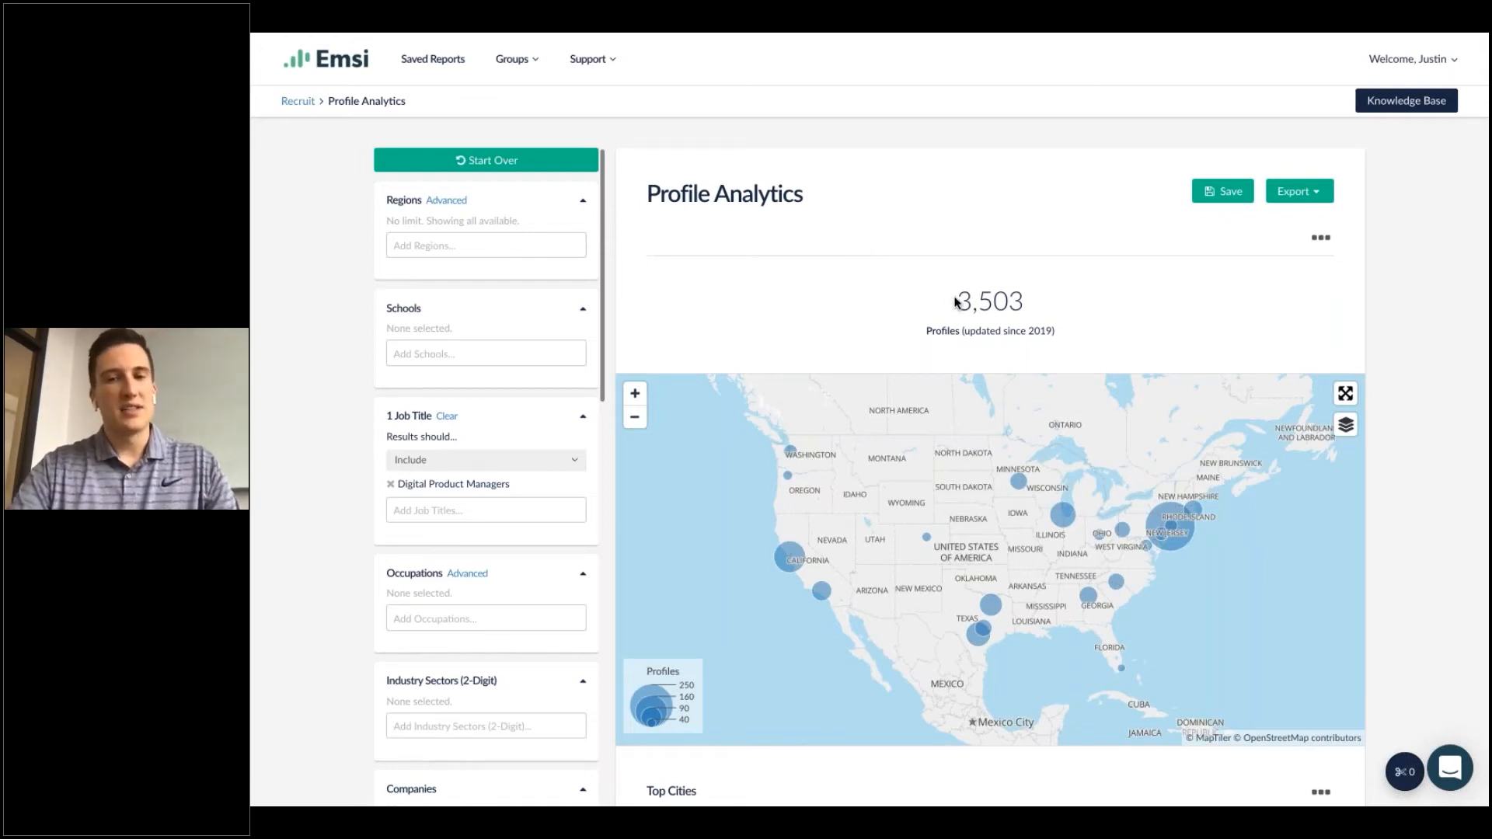
Review the profile count, map, top cities and top occupations in the results.
drag(954, 300, 1047, 306)
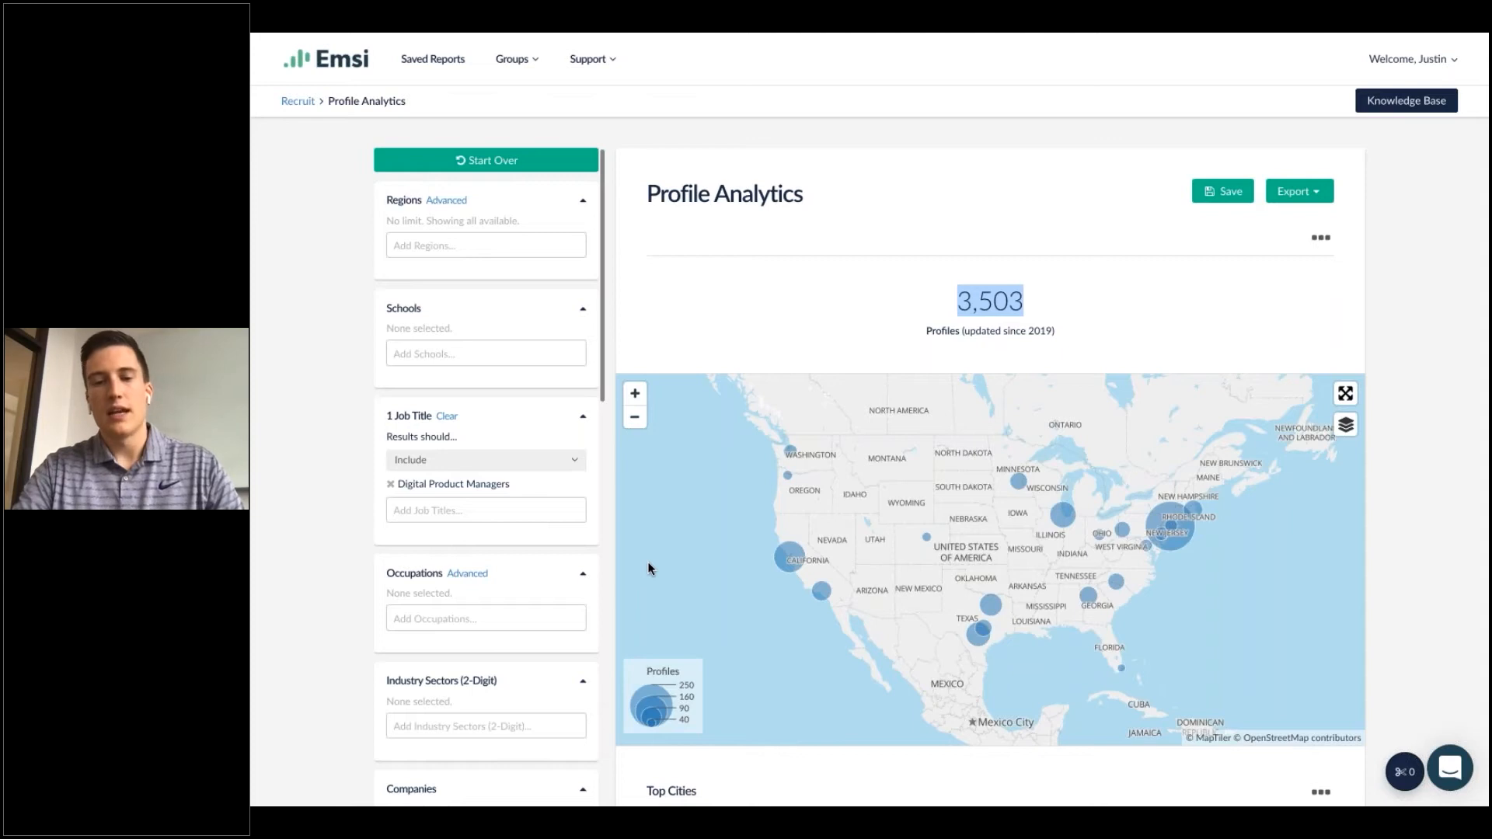
scroll(651, 568, down, 4)
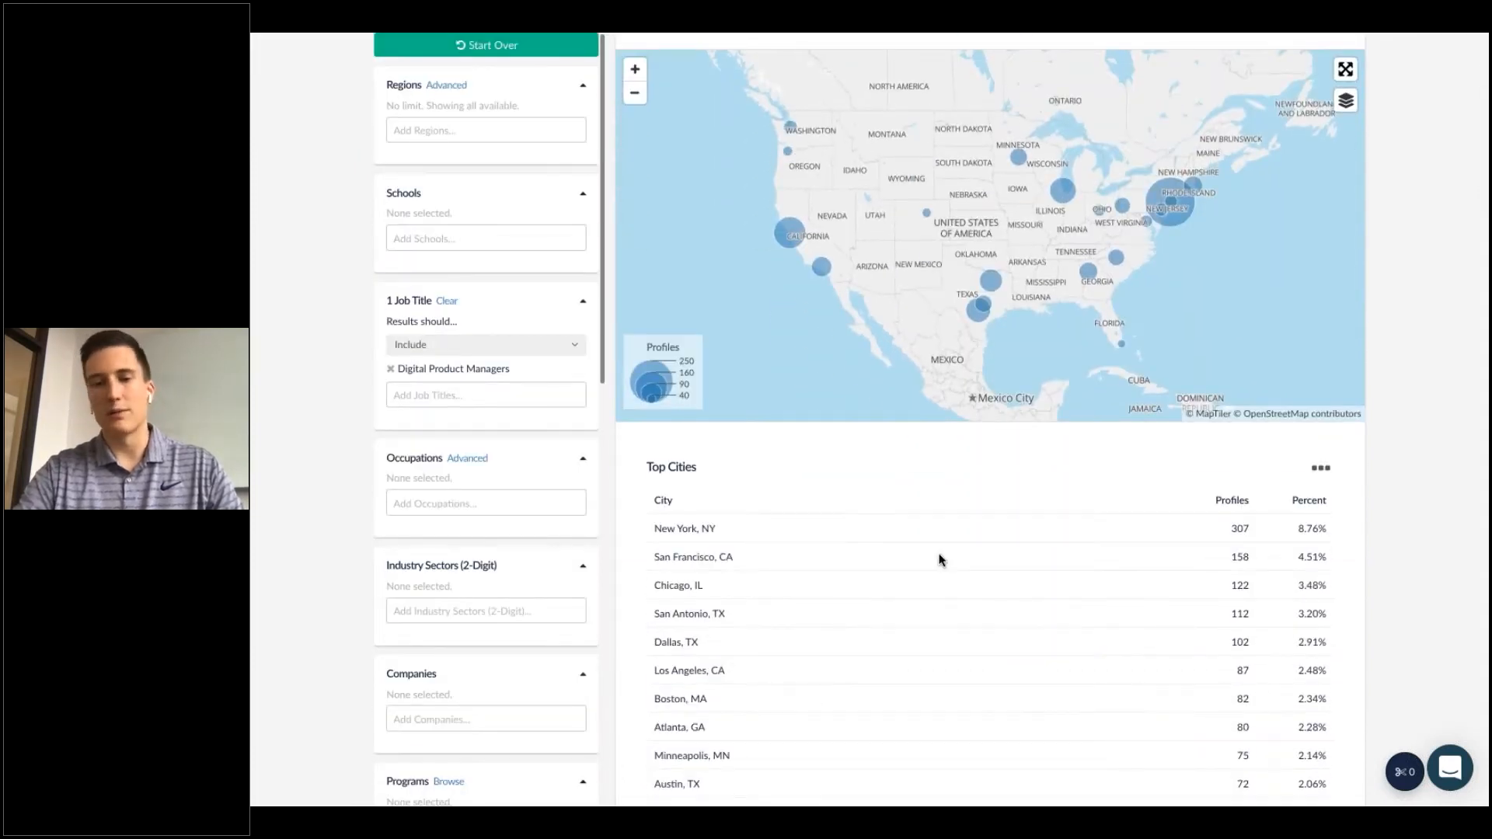
scroll(938, 559, down, 15)
scroll(939, 553, down, 8)
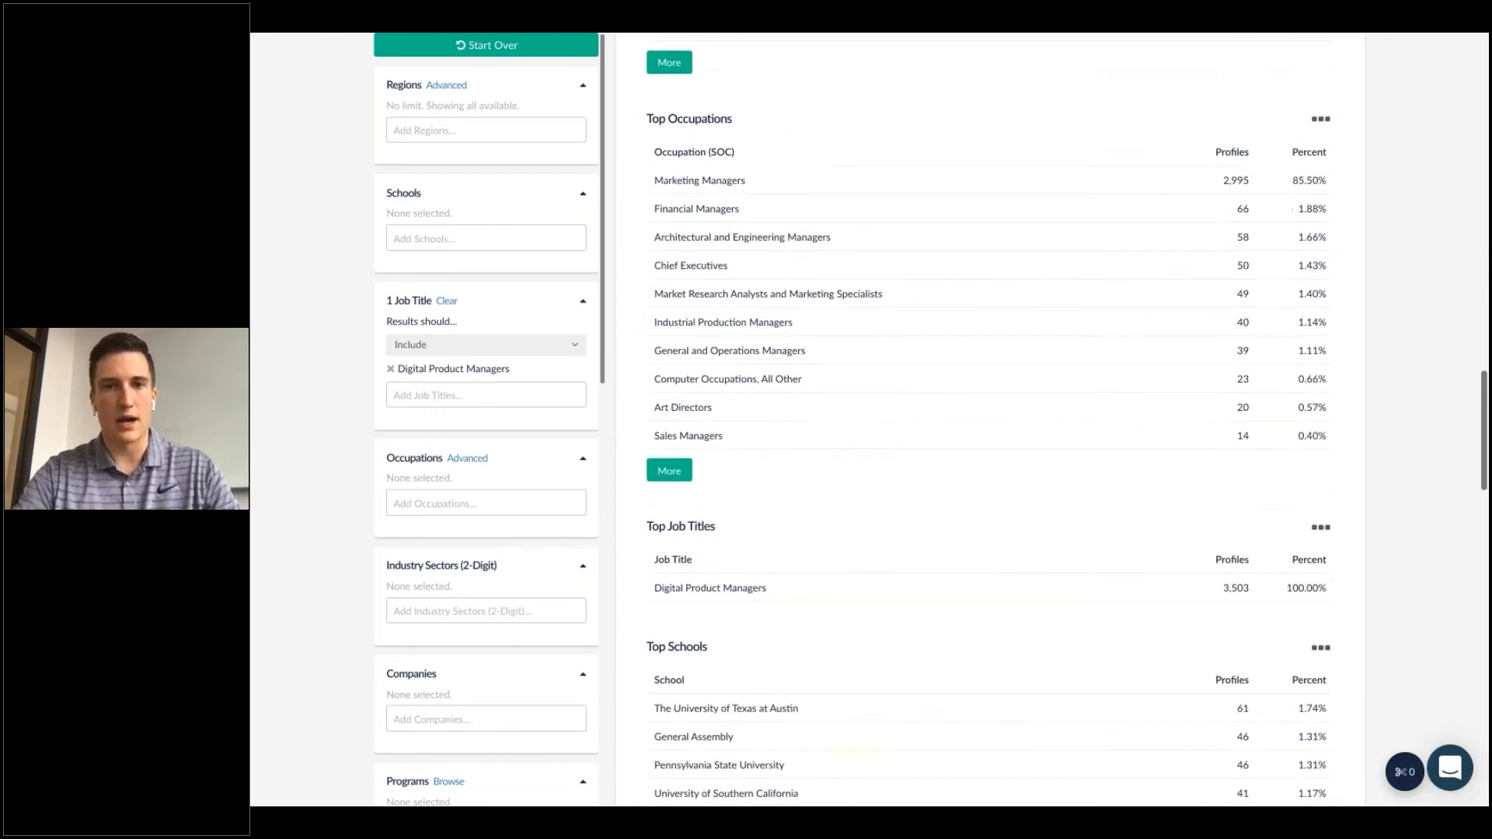
drag(648, 114, 742, 116)
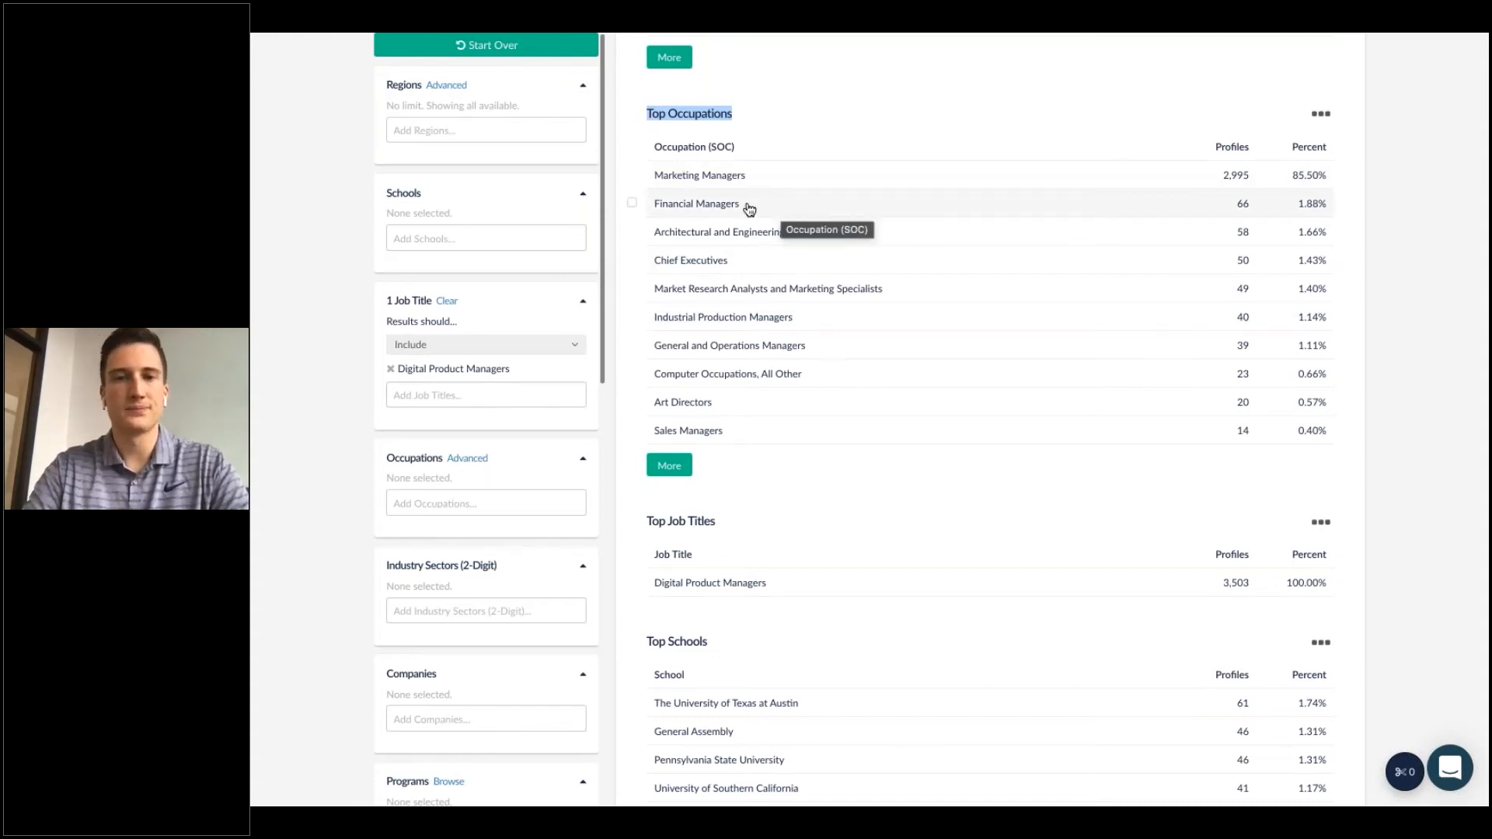
Check the Marketing Managers row in Top Occupations.
click(632, 175)
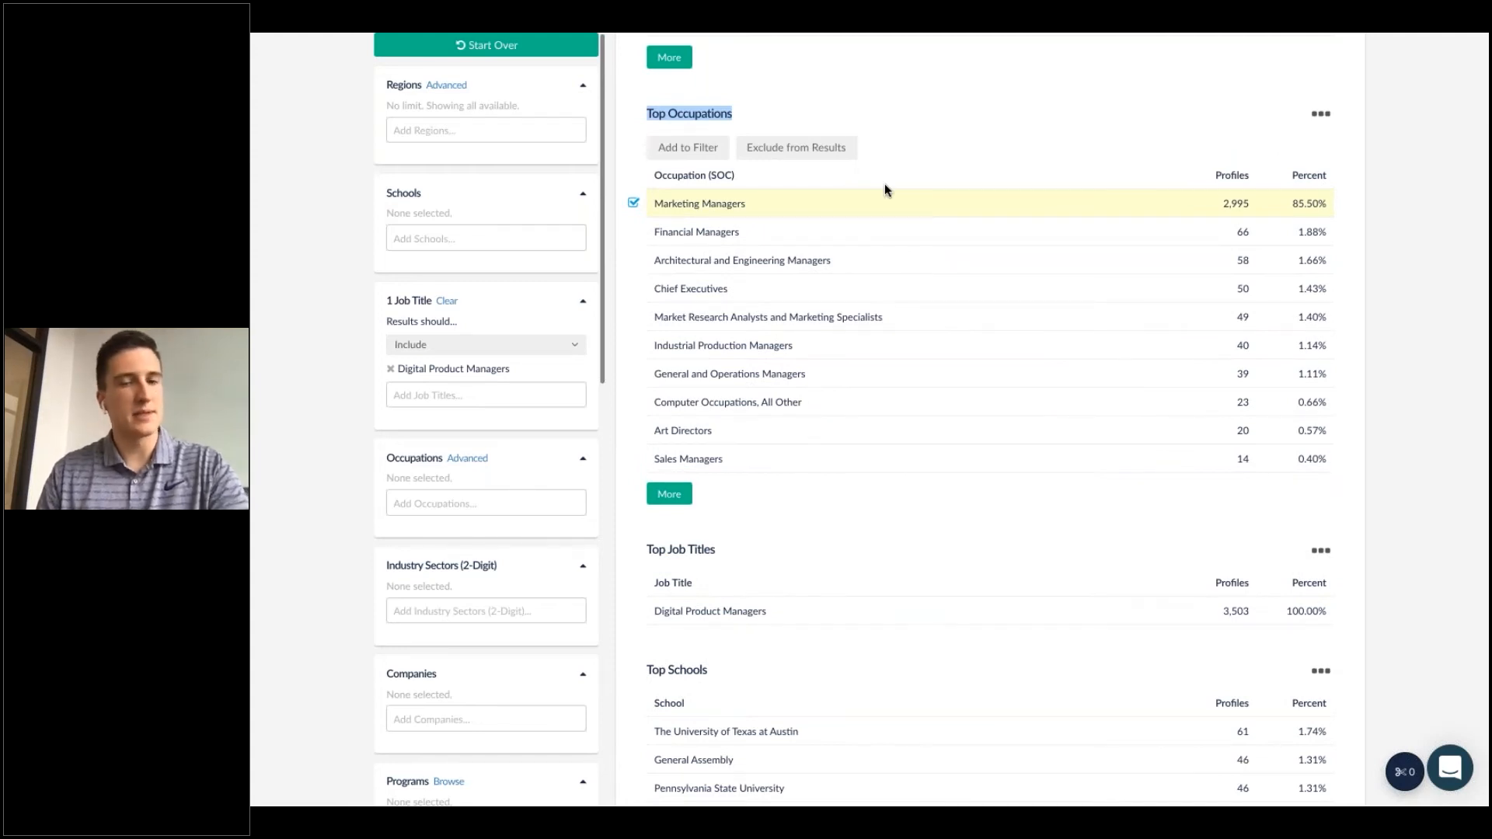
drag(1289, 205, 1332, 210)
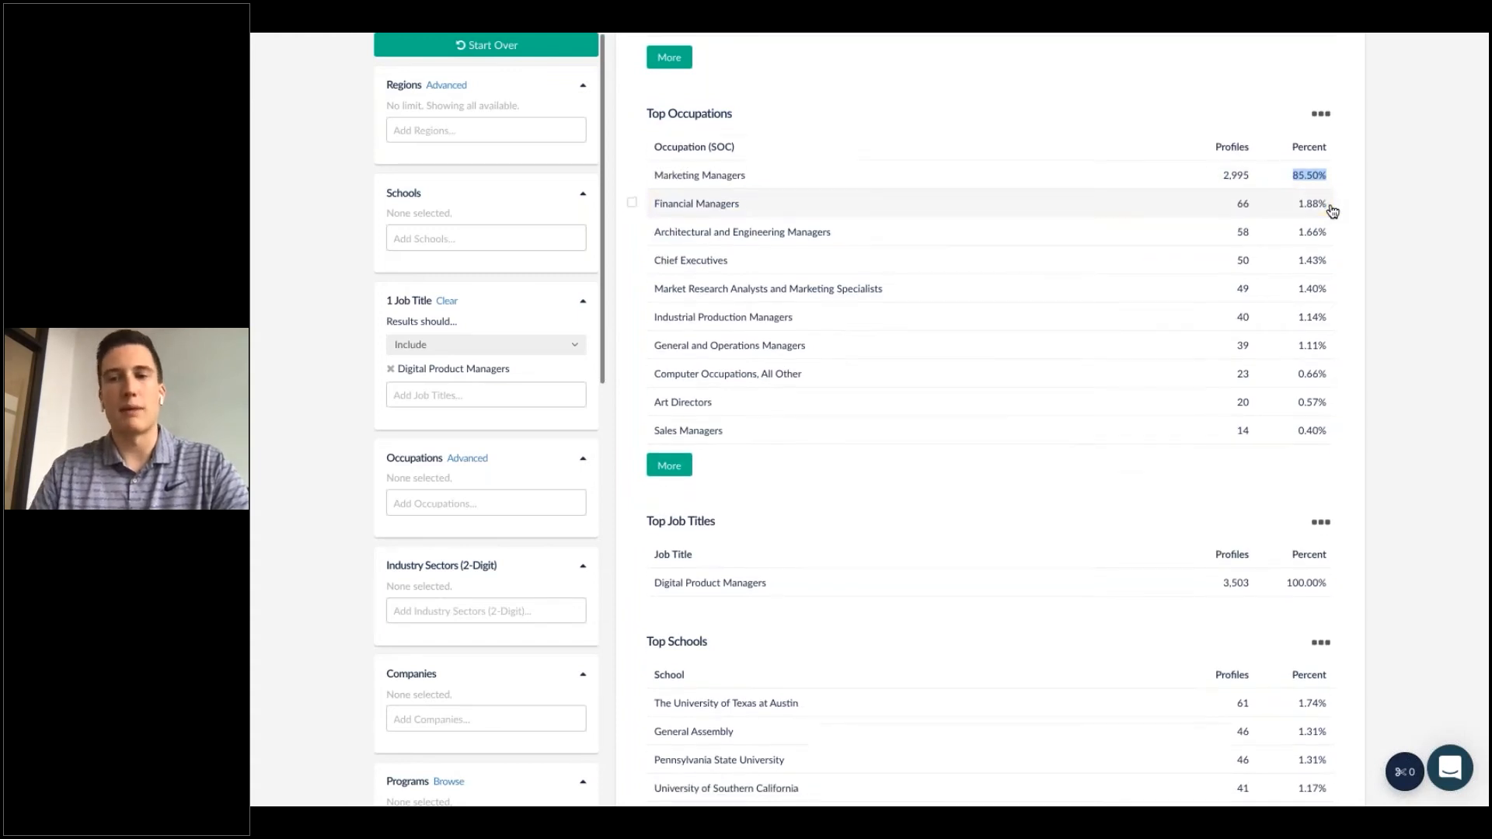
scroll(1332, 210, up, 1)
click(1328, 211)
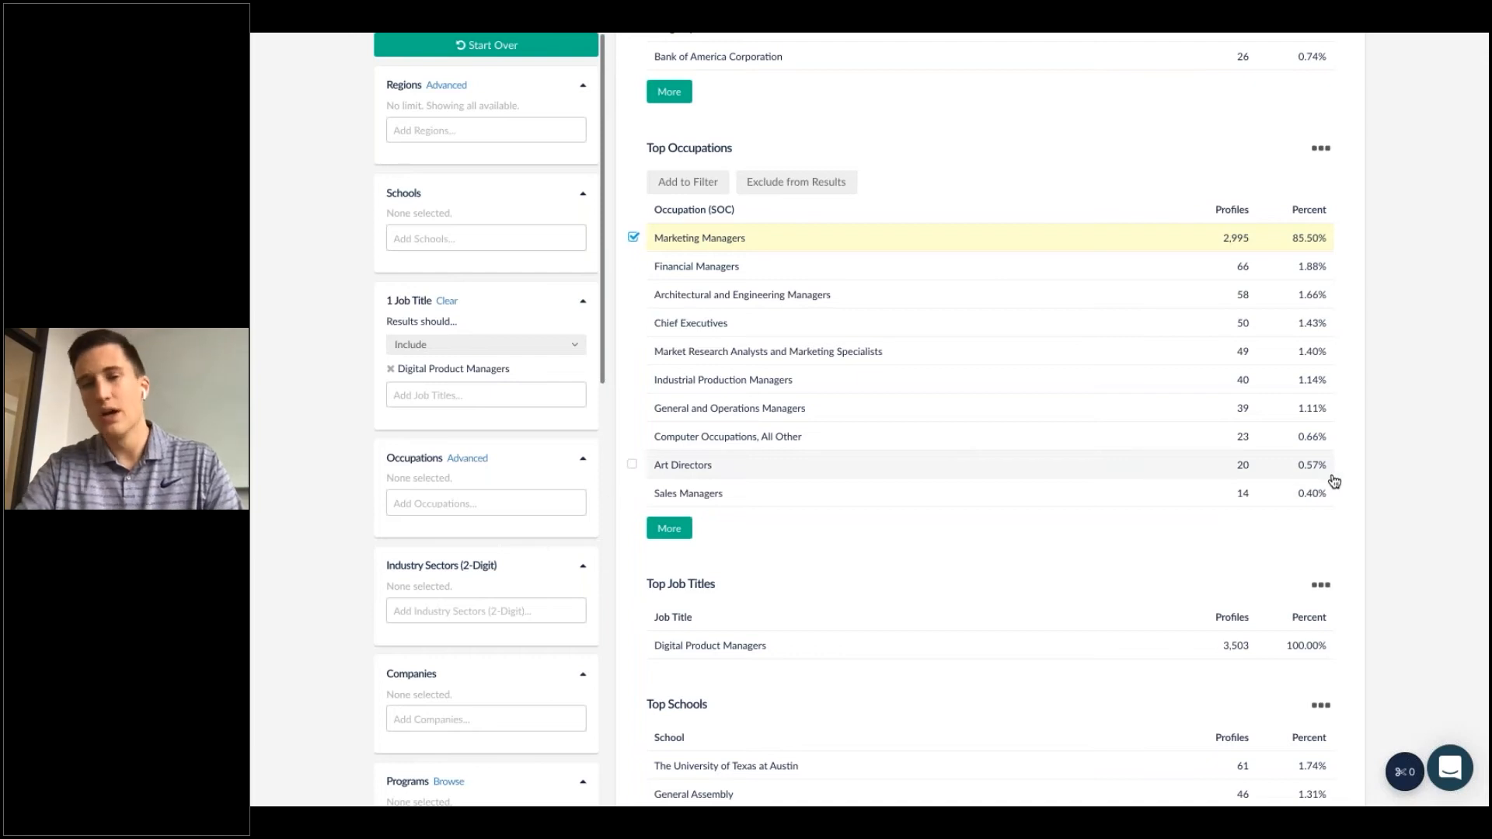
Scroll through the top schools, programs, hard skills, common skills and qualifications results.
scroll(1391, 476, down, 4)
scroll(1391, 475, down, 12)
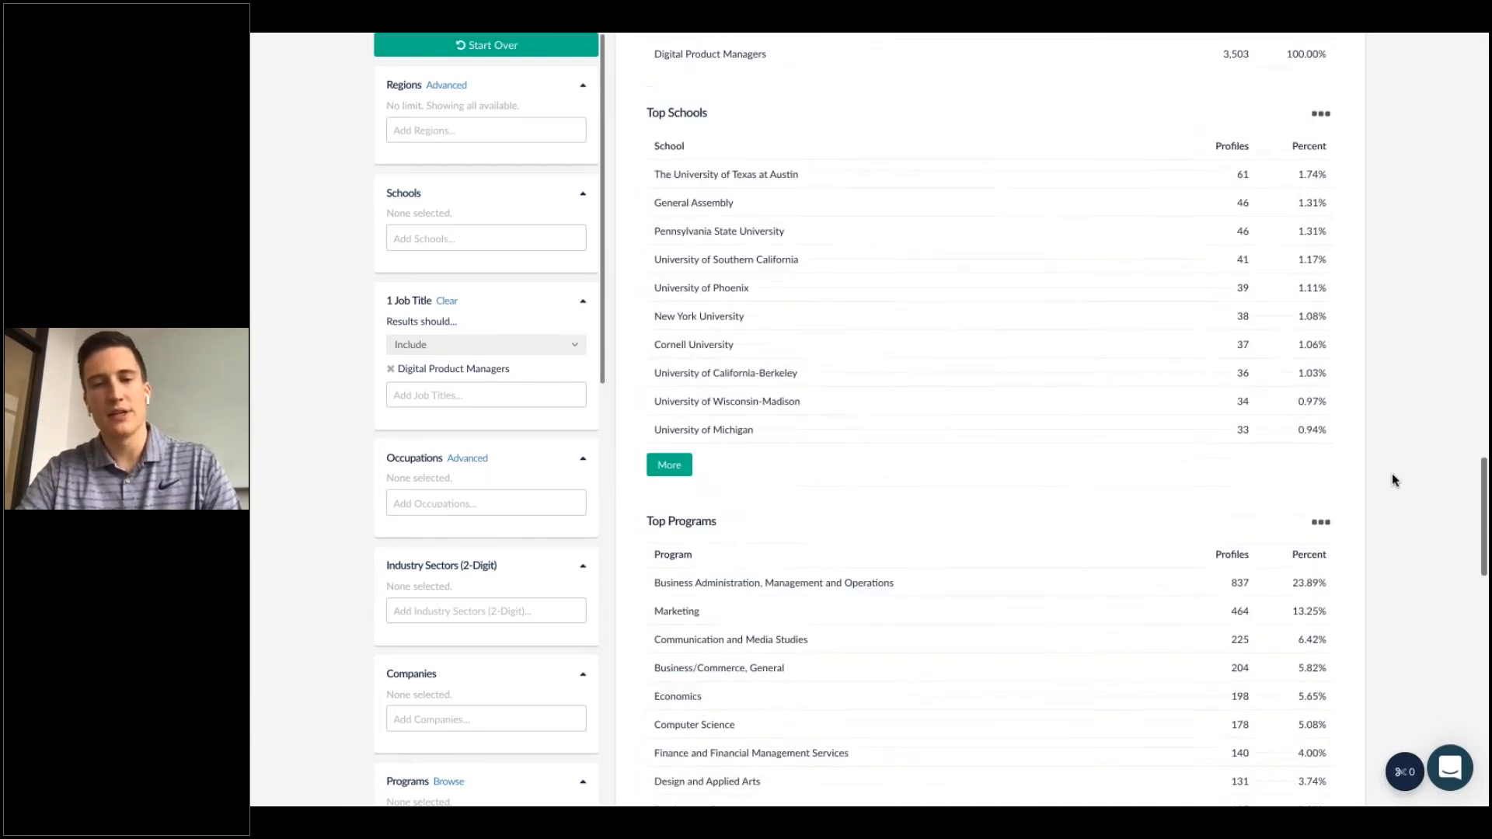
scroll(1392, 475, down, 2)
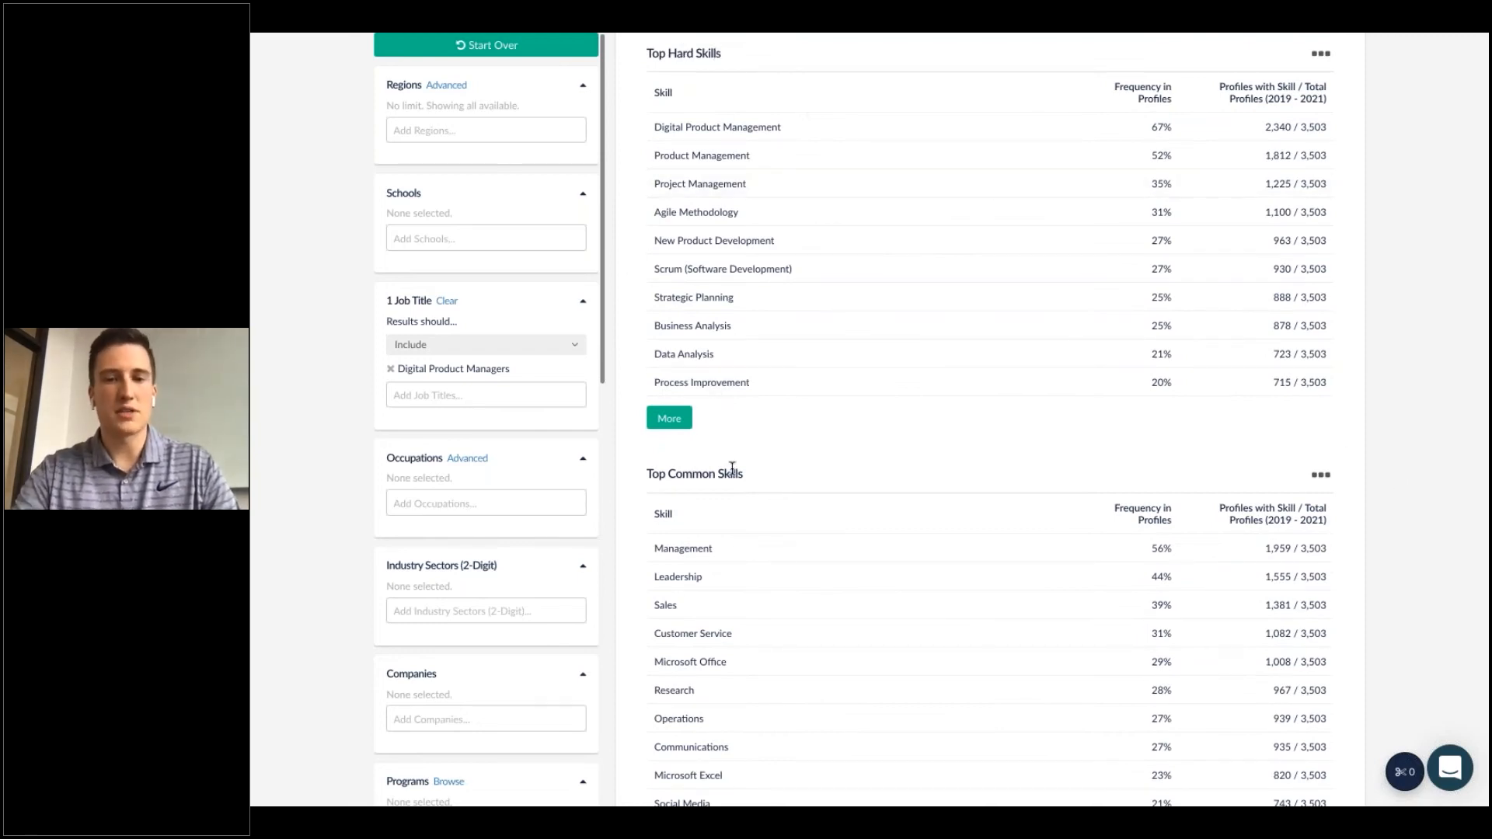
scroll(815, 476, down, 4)
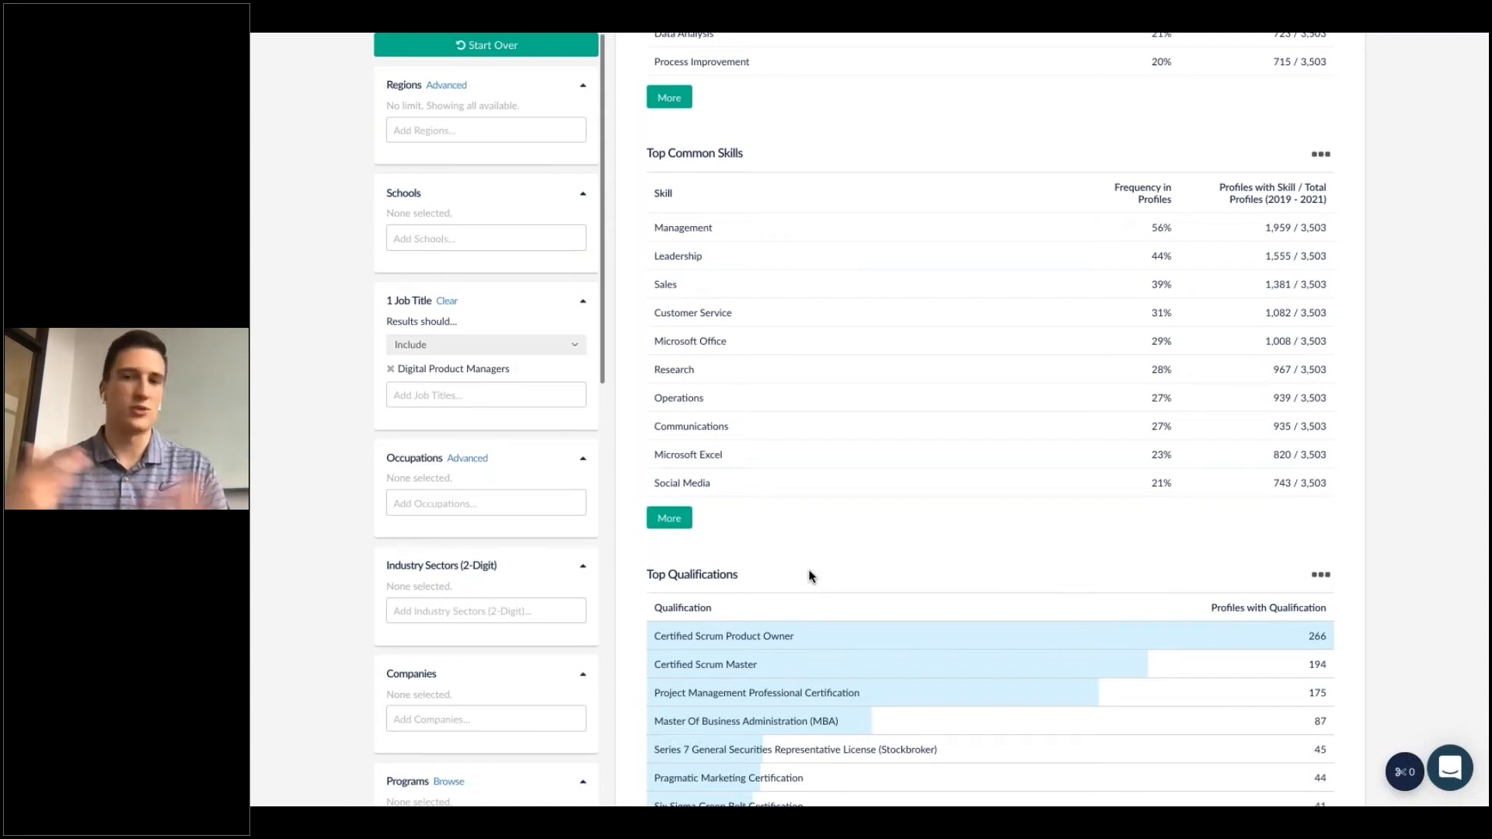
scroll(808, 575, up, 5)
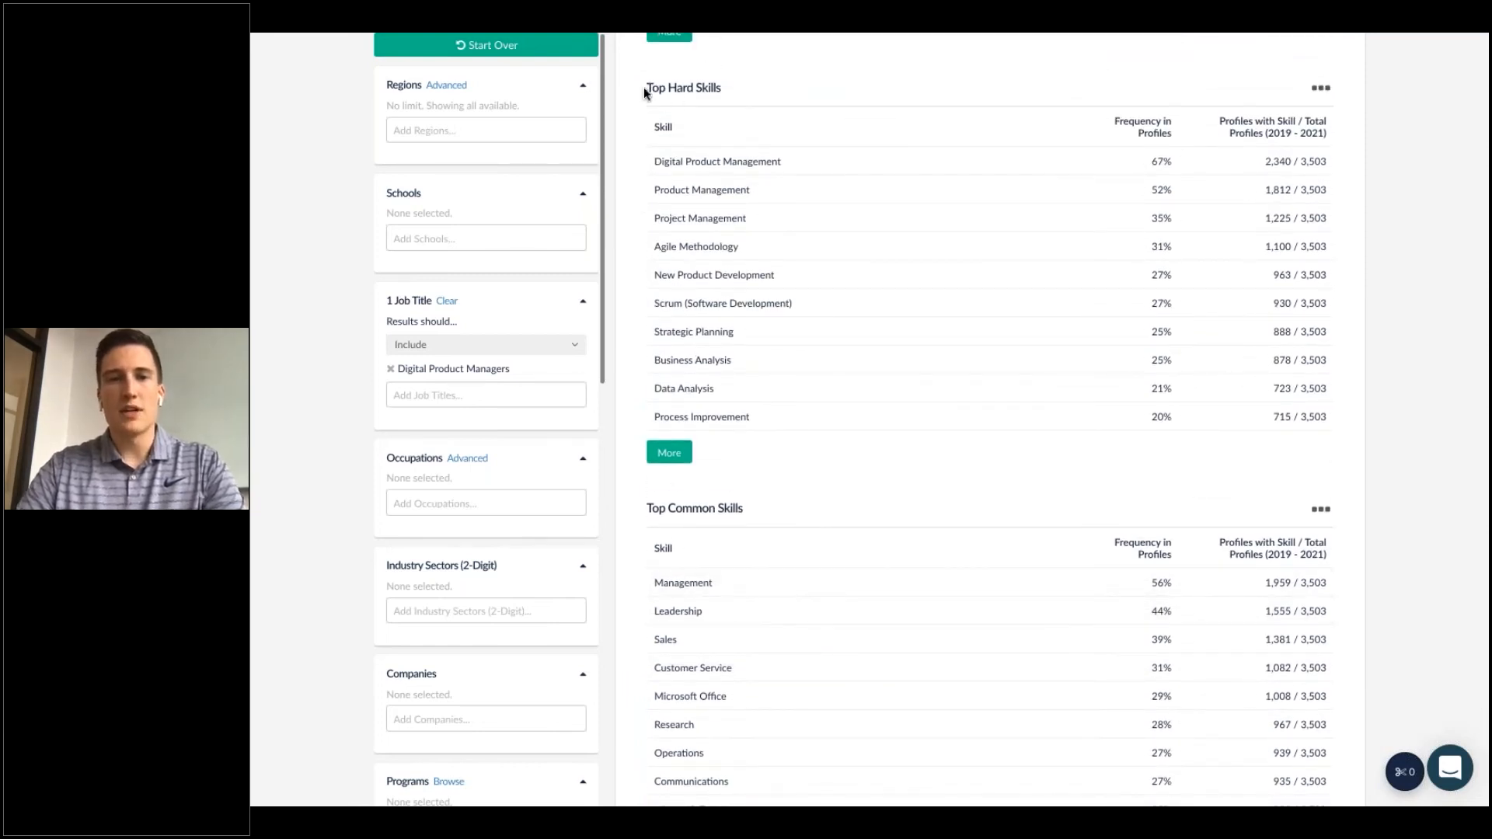
drag(644, 92, 766, 97)
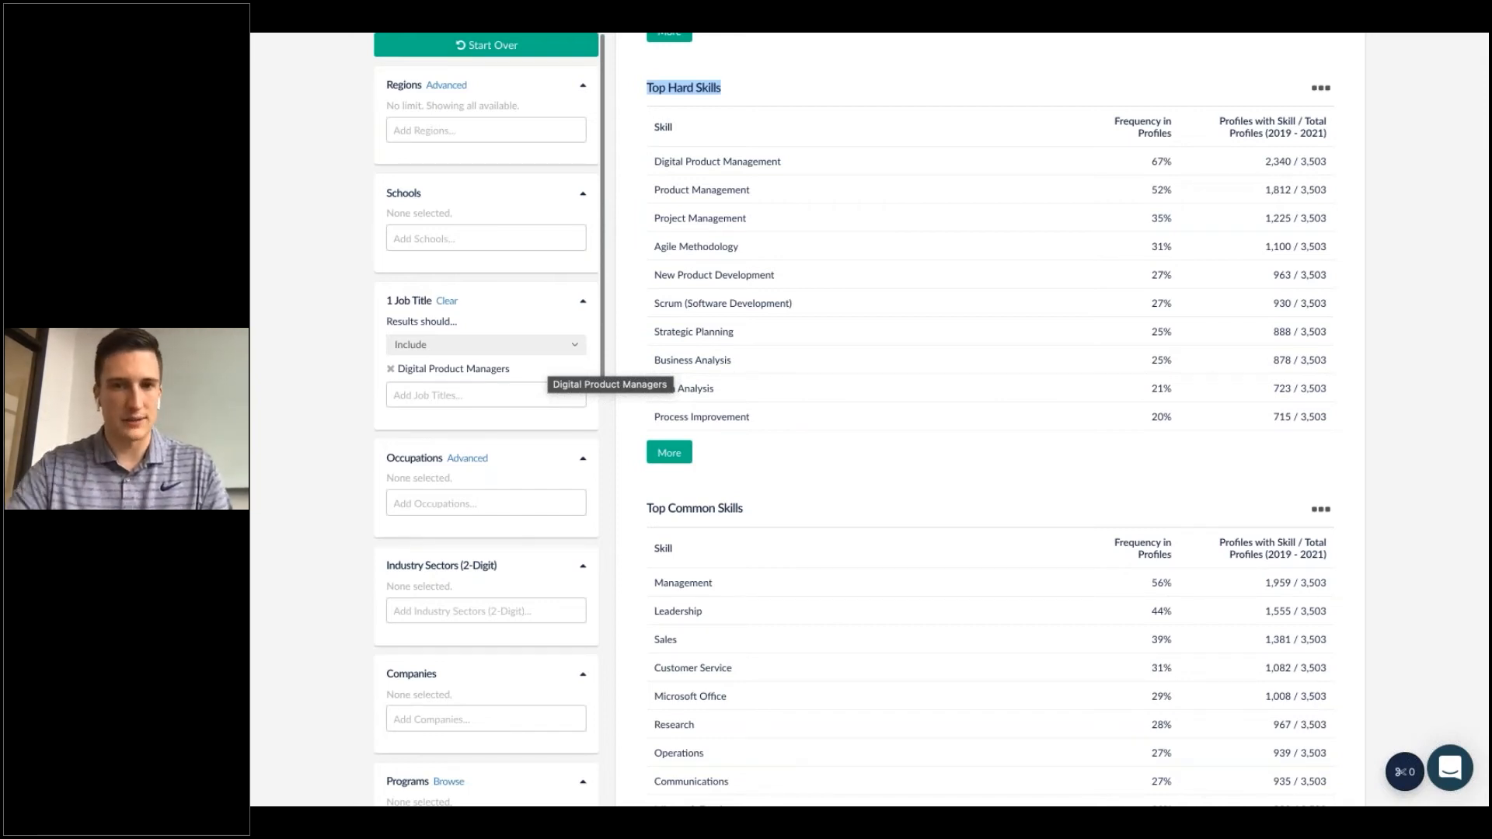
Check Digital Product Management in Top Hard Skills and Certified Scrum Product Owner in Top Qualifications.
click(633, 161)
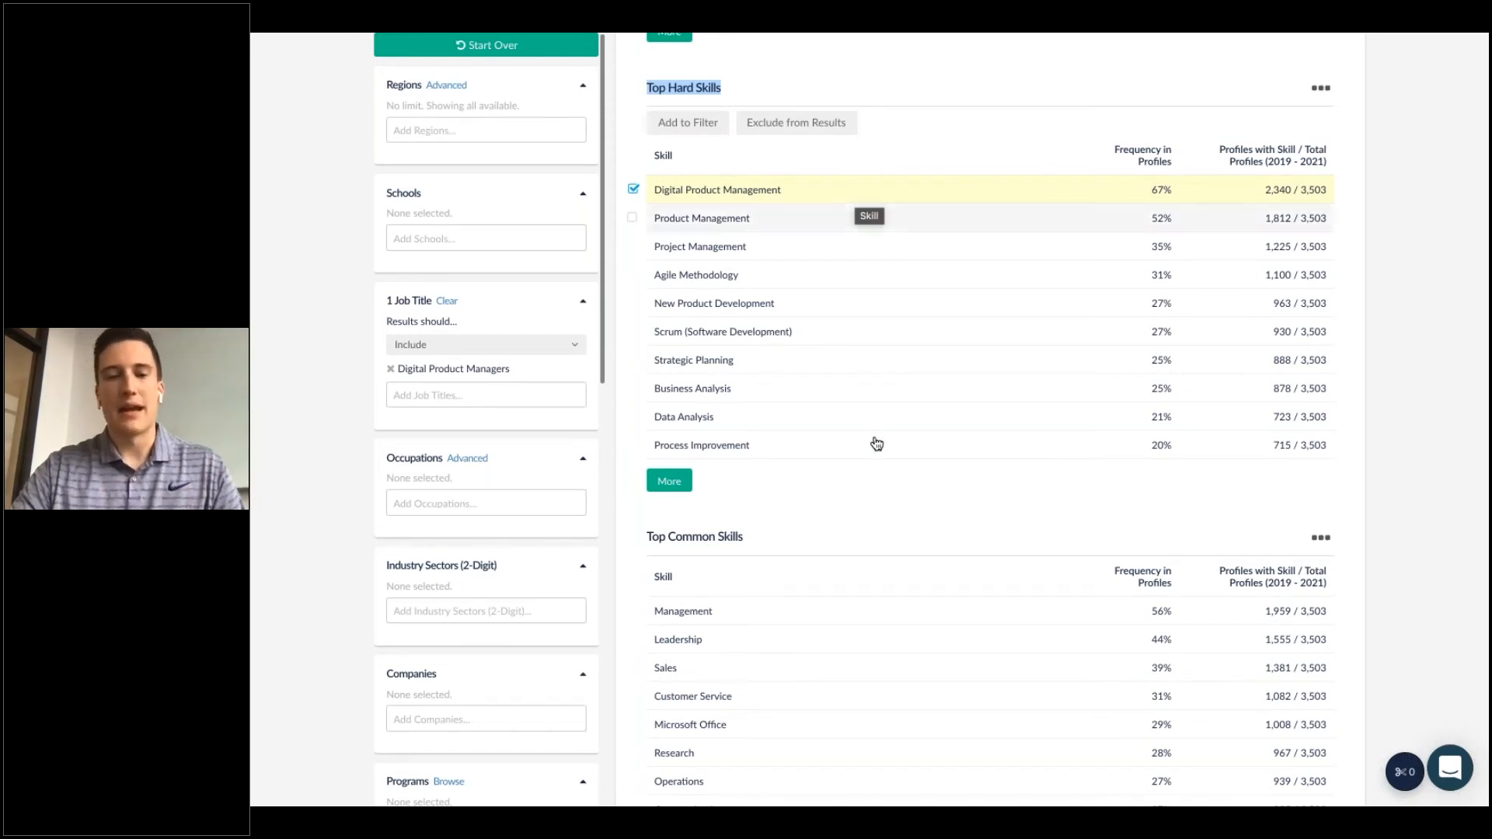
scroll(875, 440, down, 5)
scroll(855, 451, down, 2)
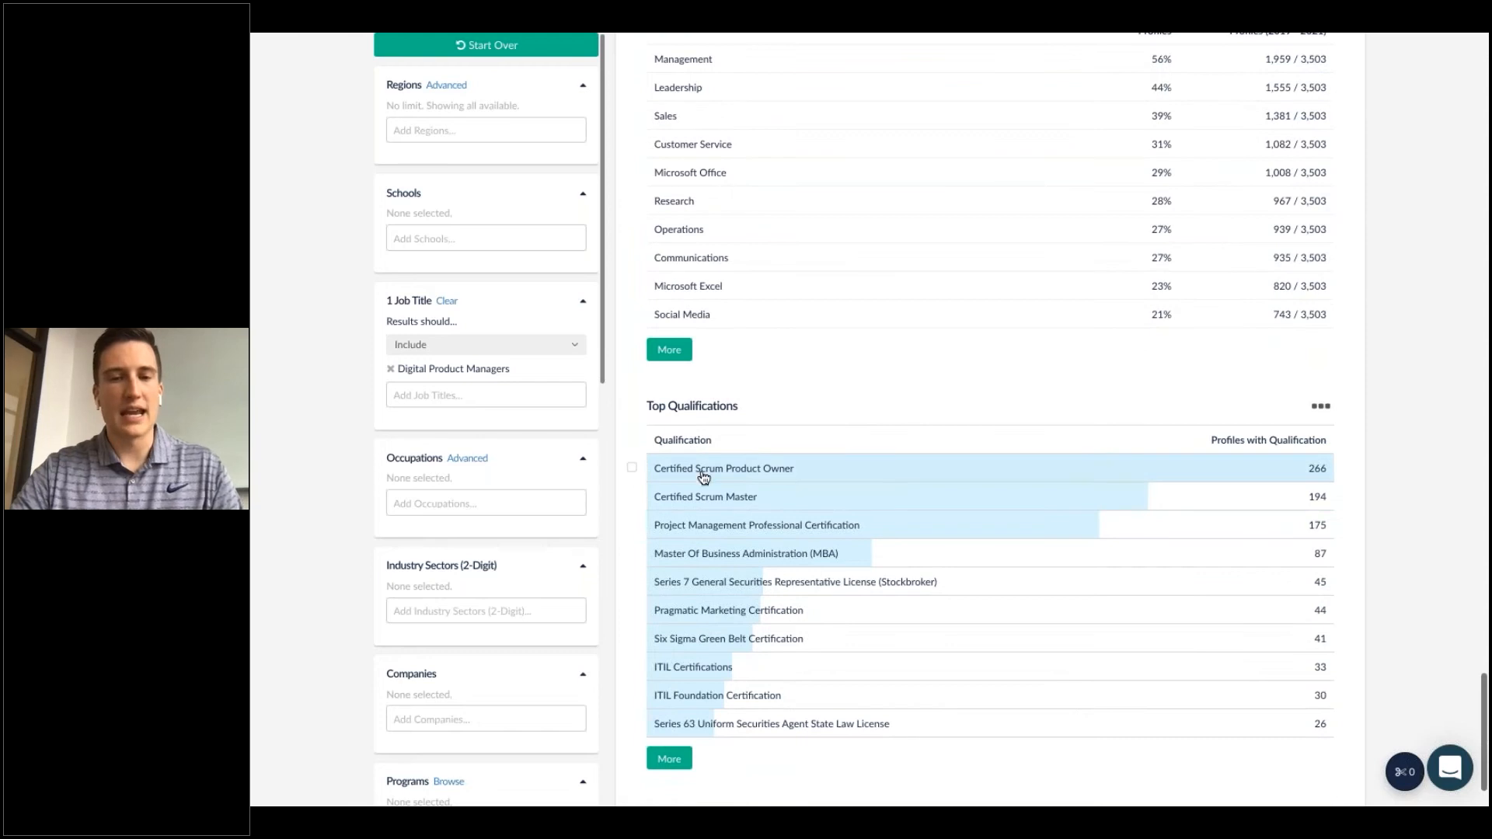
click(634, 473)
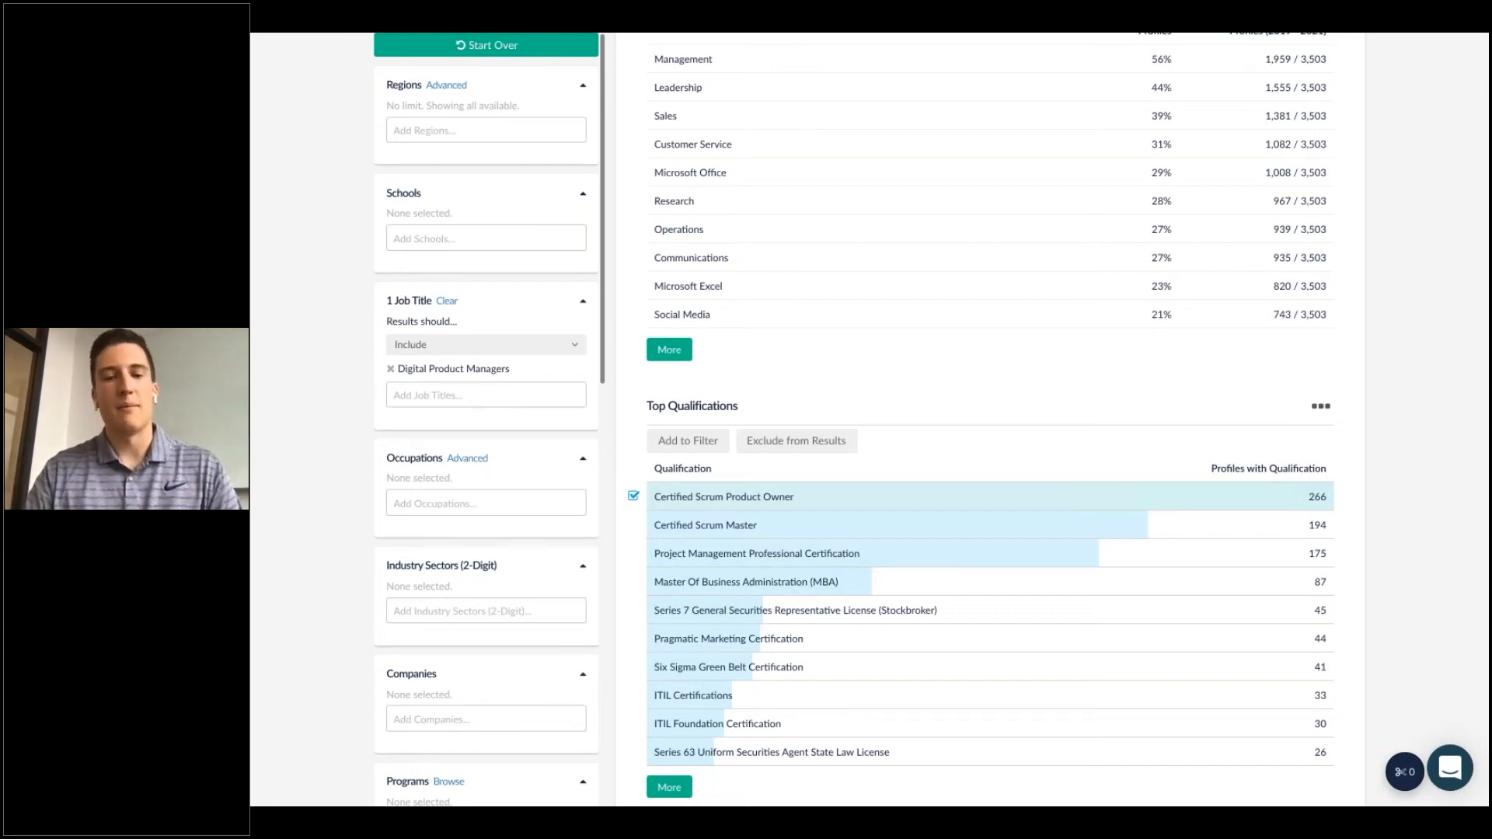
Select and deselect New Product Development and Data Analysis in Top Hard Skills.
scroll(722, 251, up, 6)
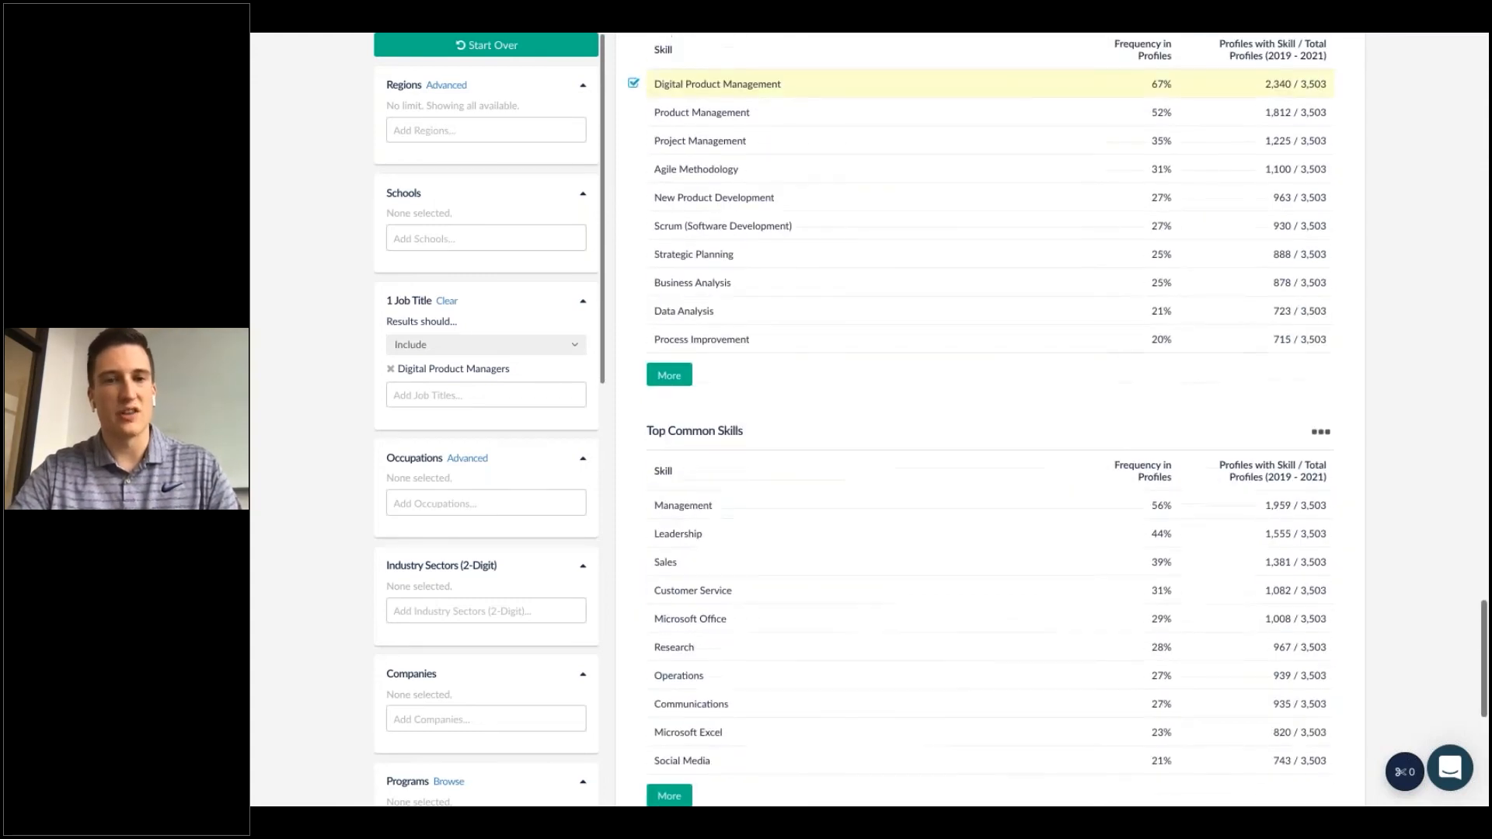
click(723, 250)
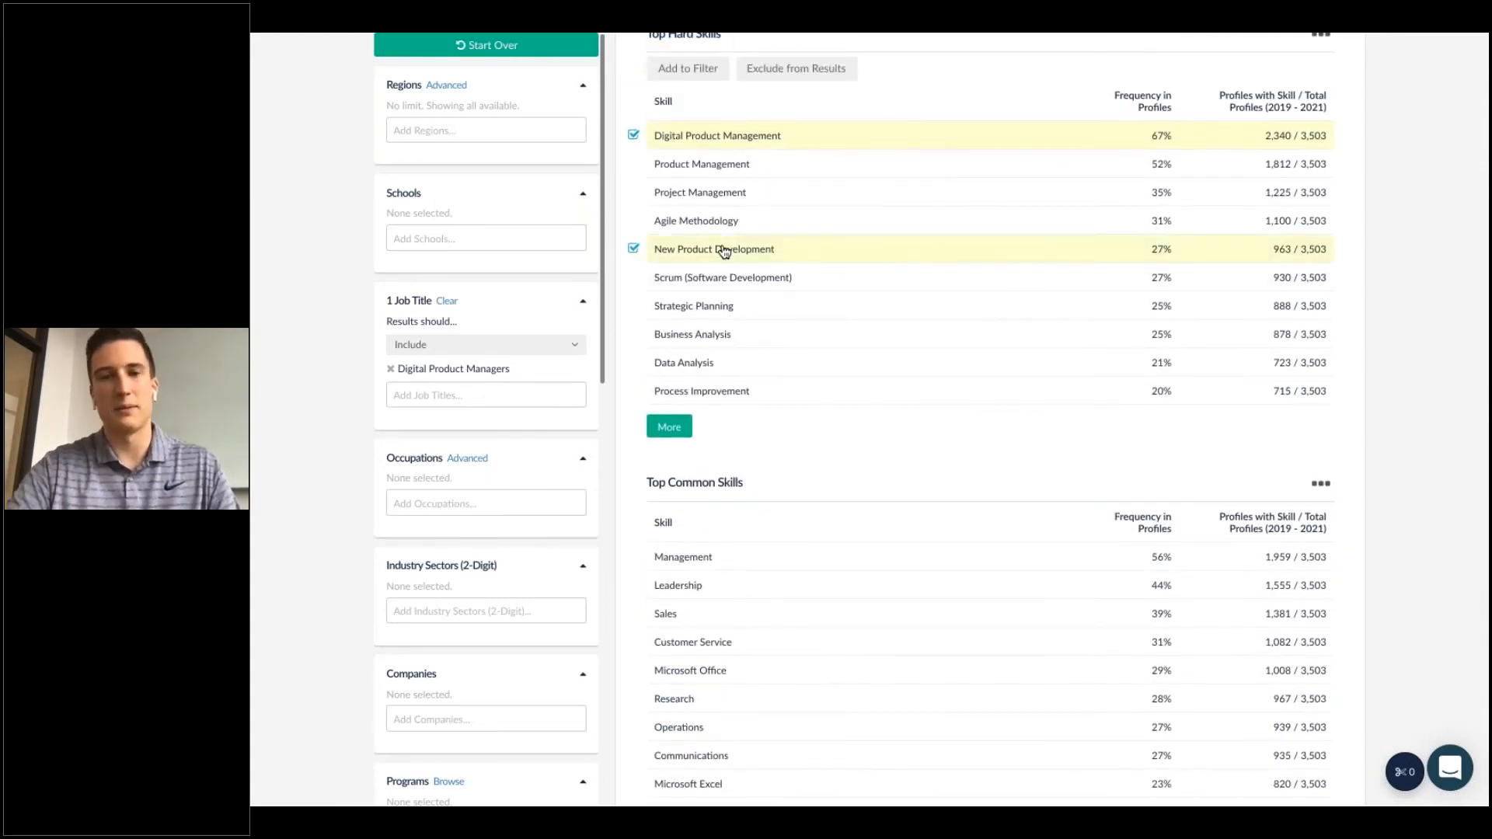
click(709, 364)
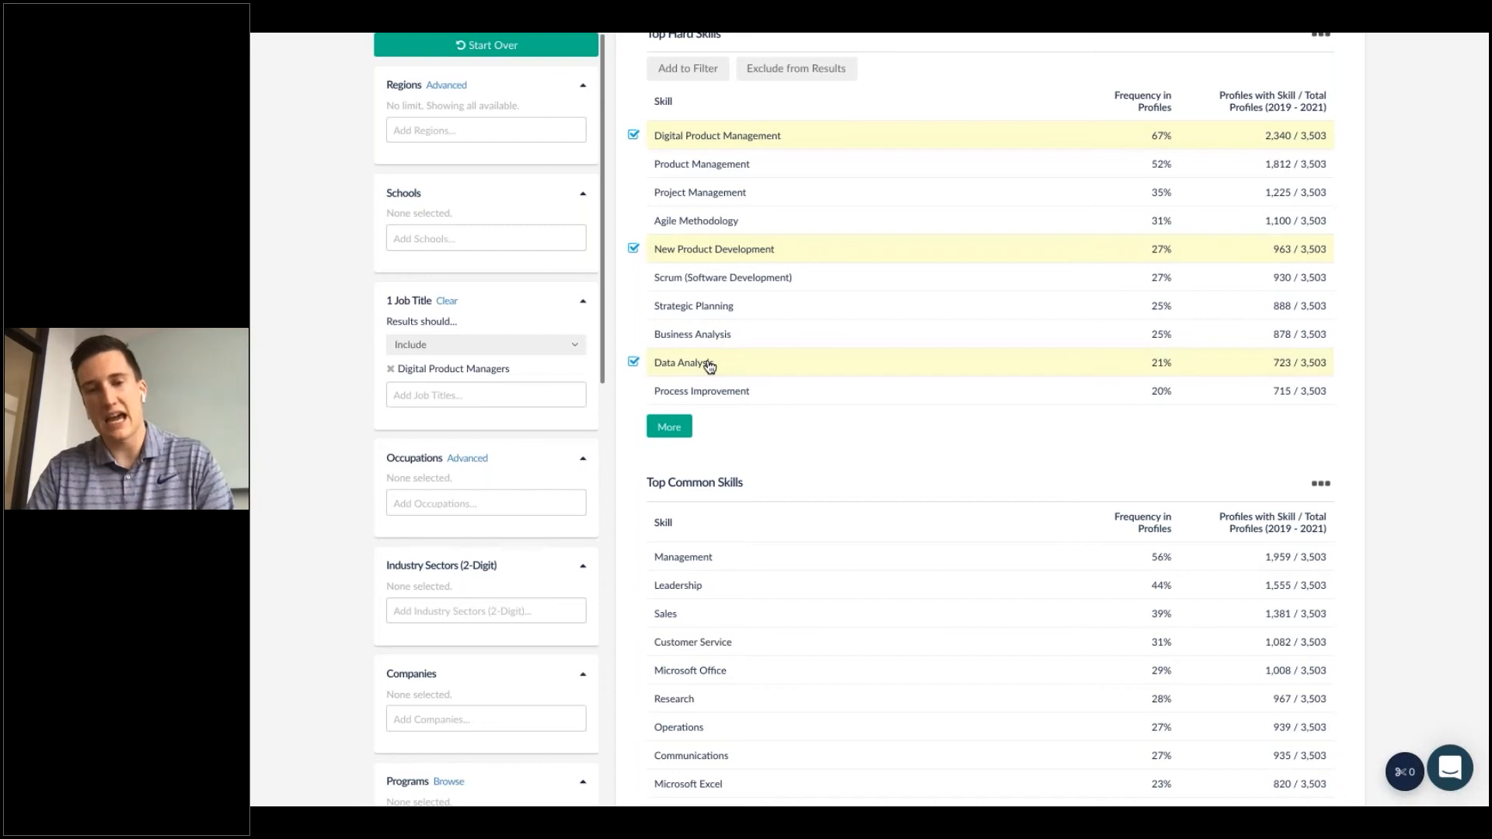
click(708, 363)
click(707, 250)
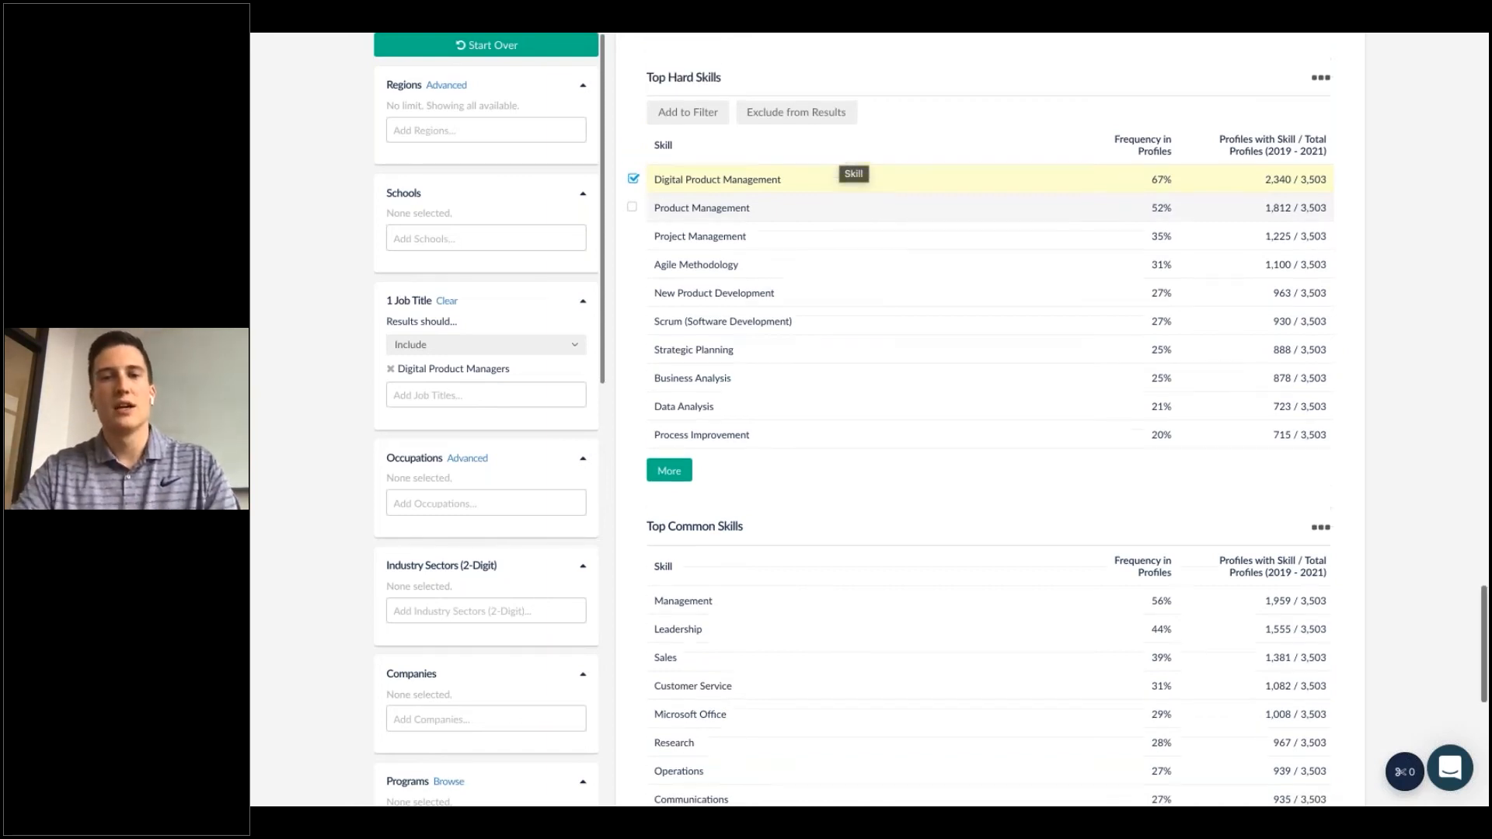
Return to the Recruit home page and open Recruiting Analysis.
scroll(870, 200, down, 3)
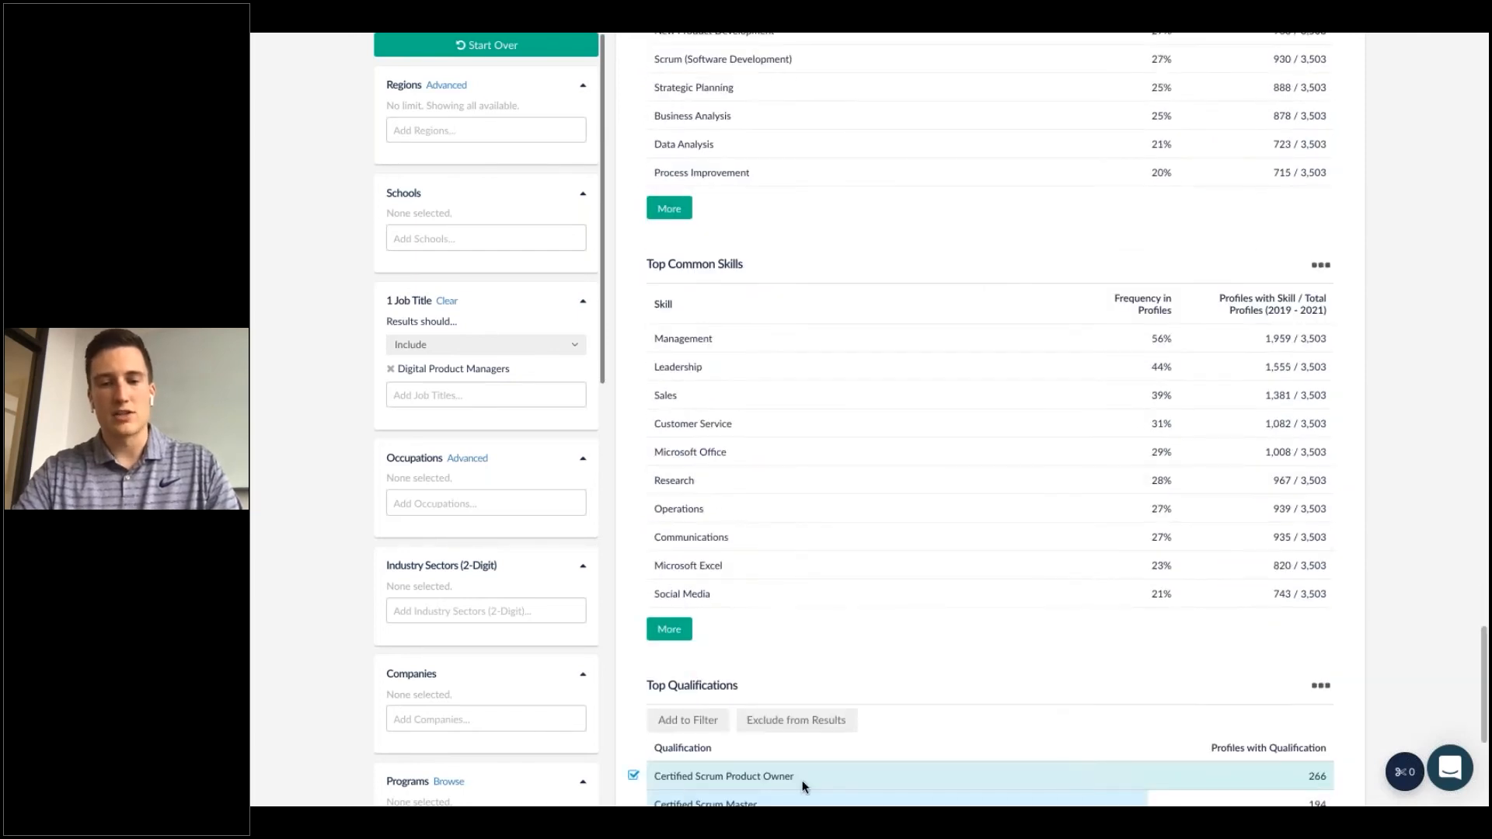
scroll(873, 775, up, 20)
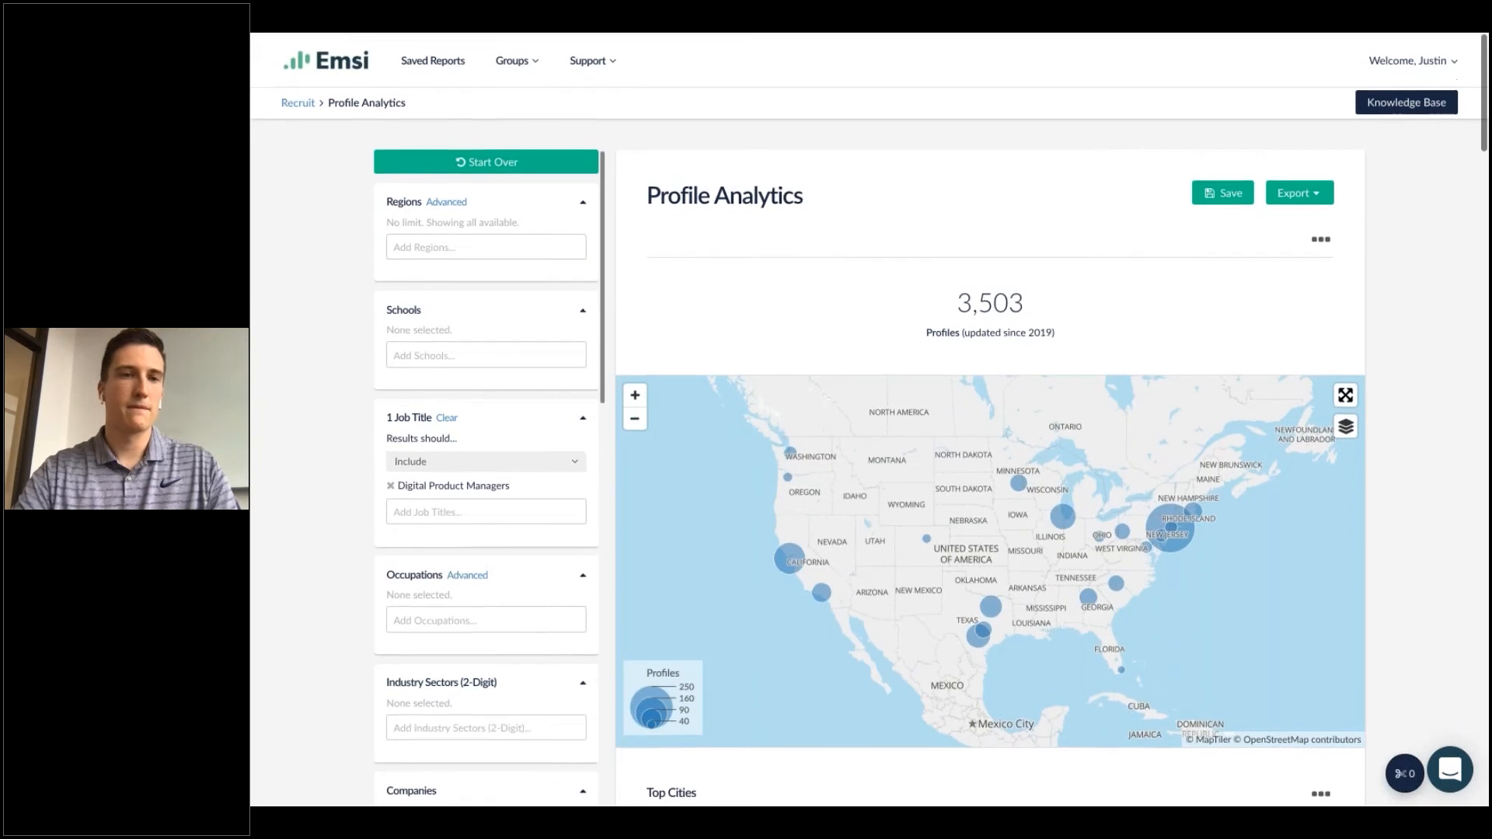
click(295, 102)
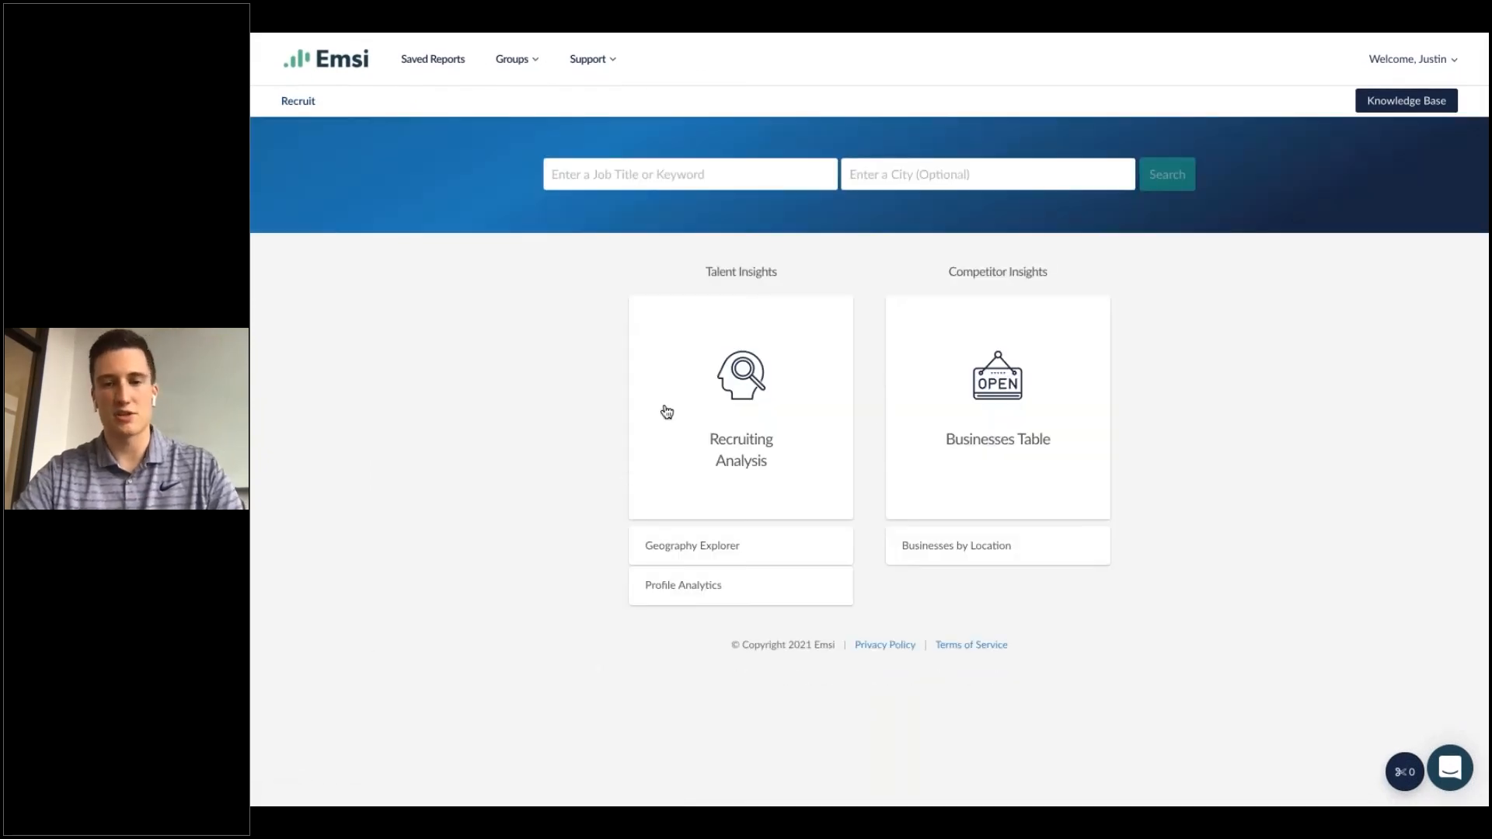
click(717, 398)
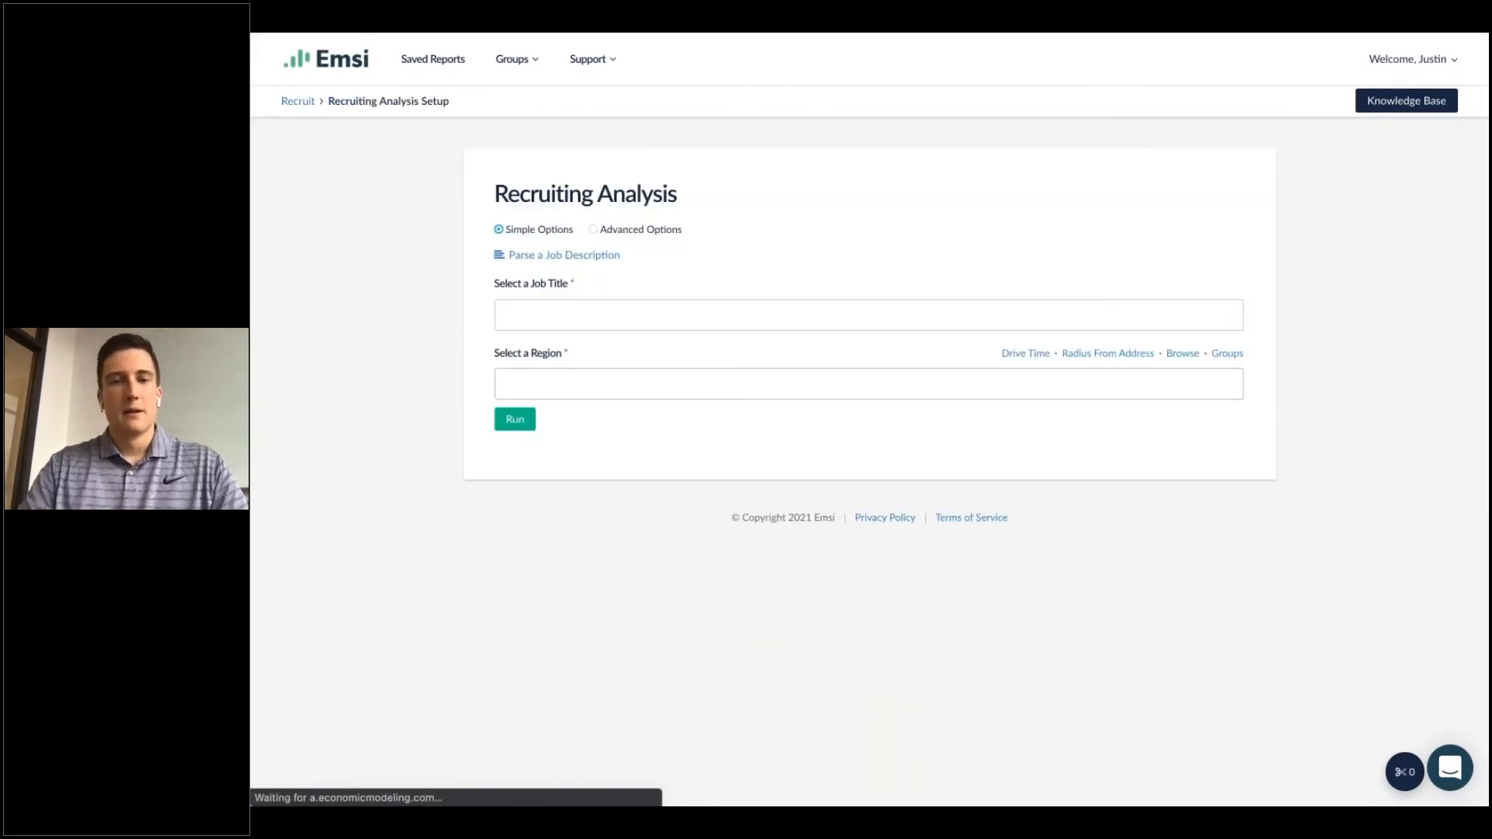
Switch to Advanced Options and select Marketing Managers (11-2021) as the occupation.
click(610, 323)
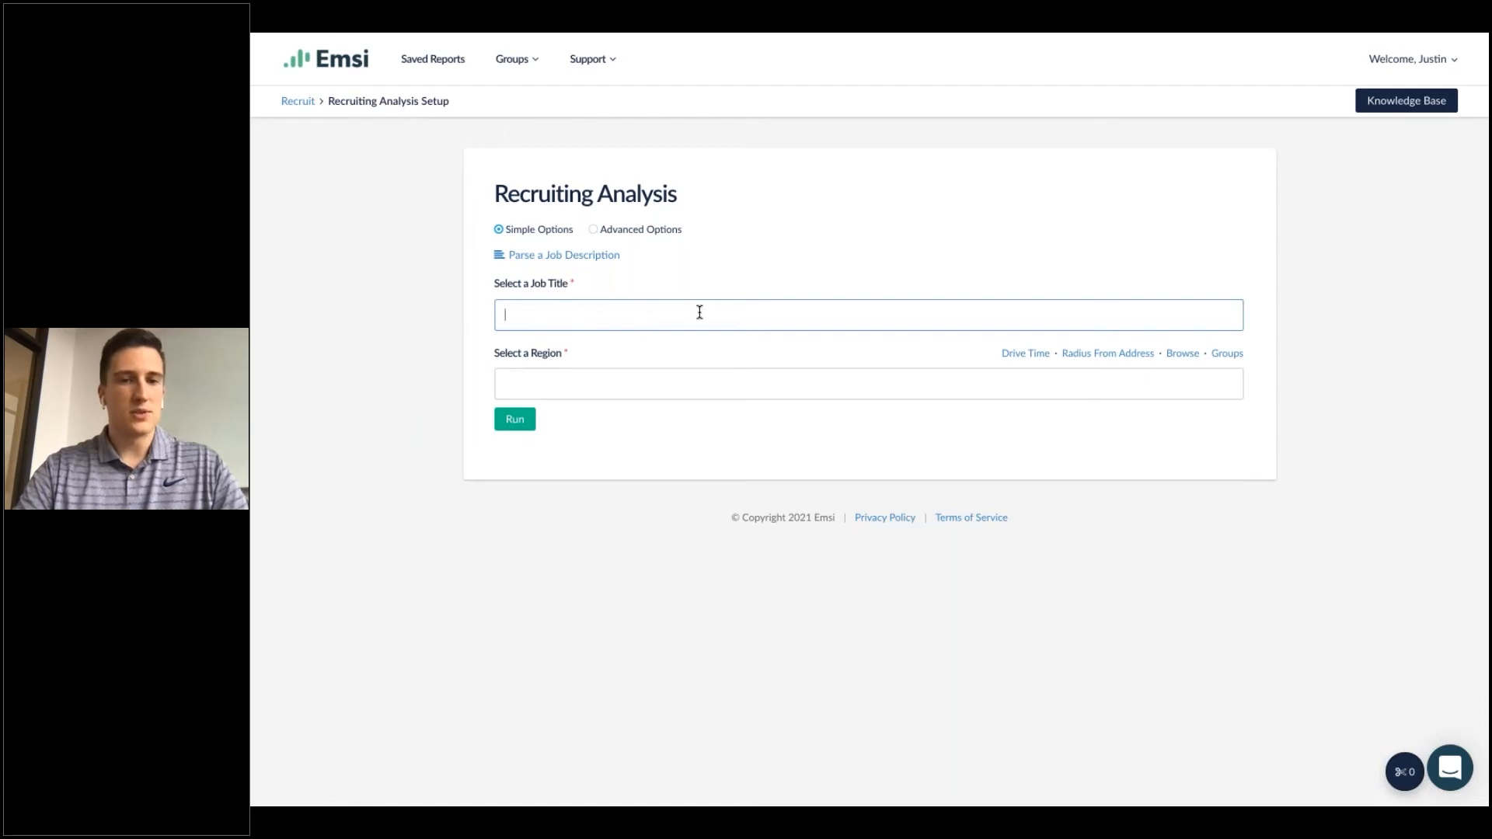
click(594, 229)
click(599, 322)
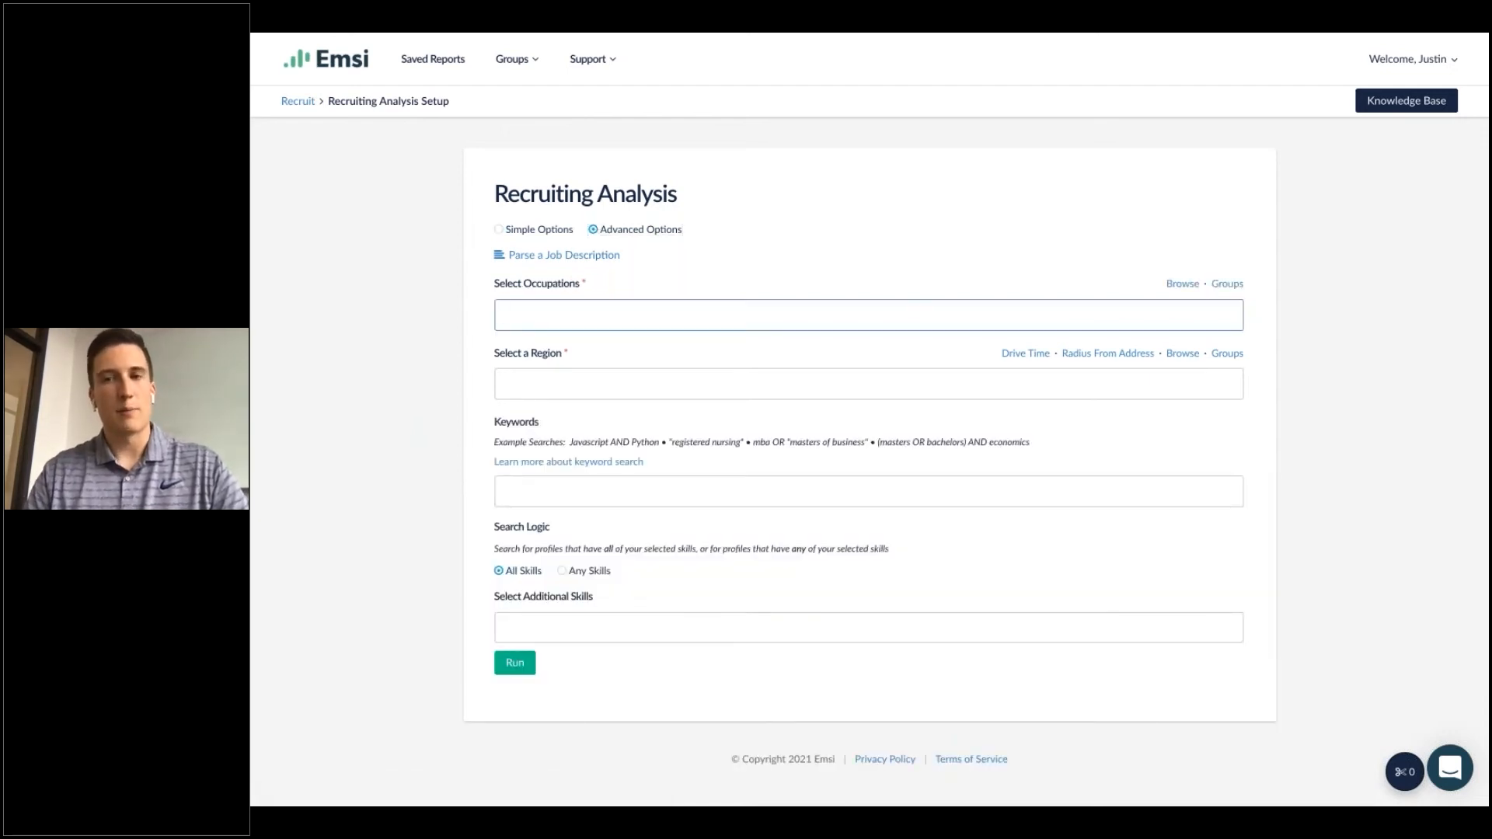
text(marketi)
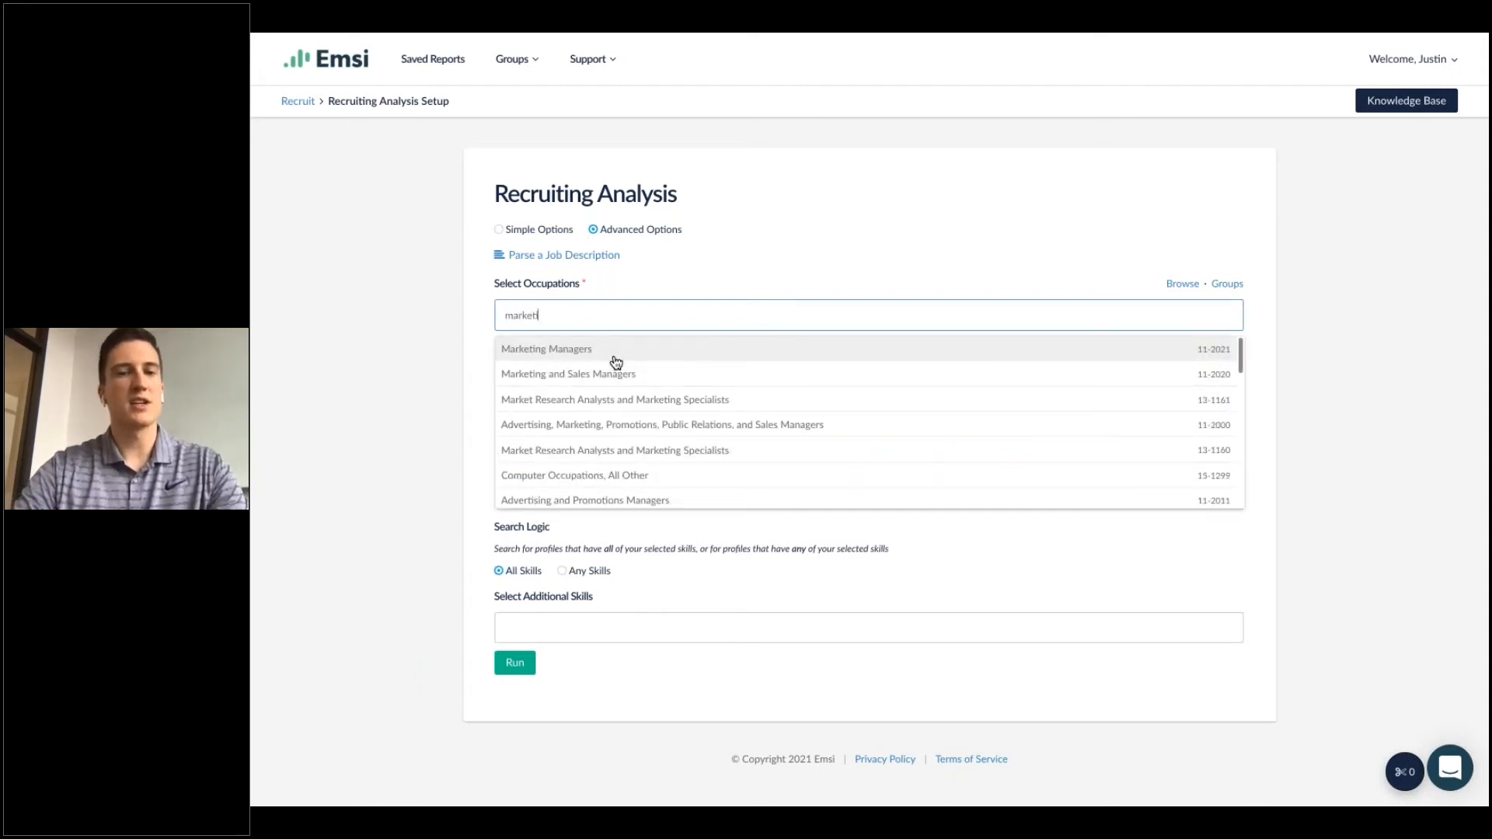
click(617, 357)
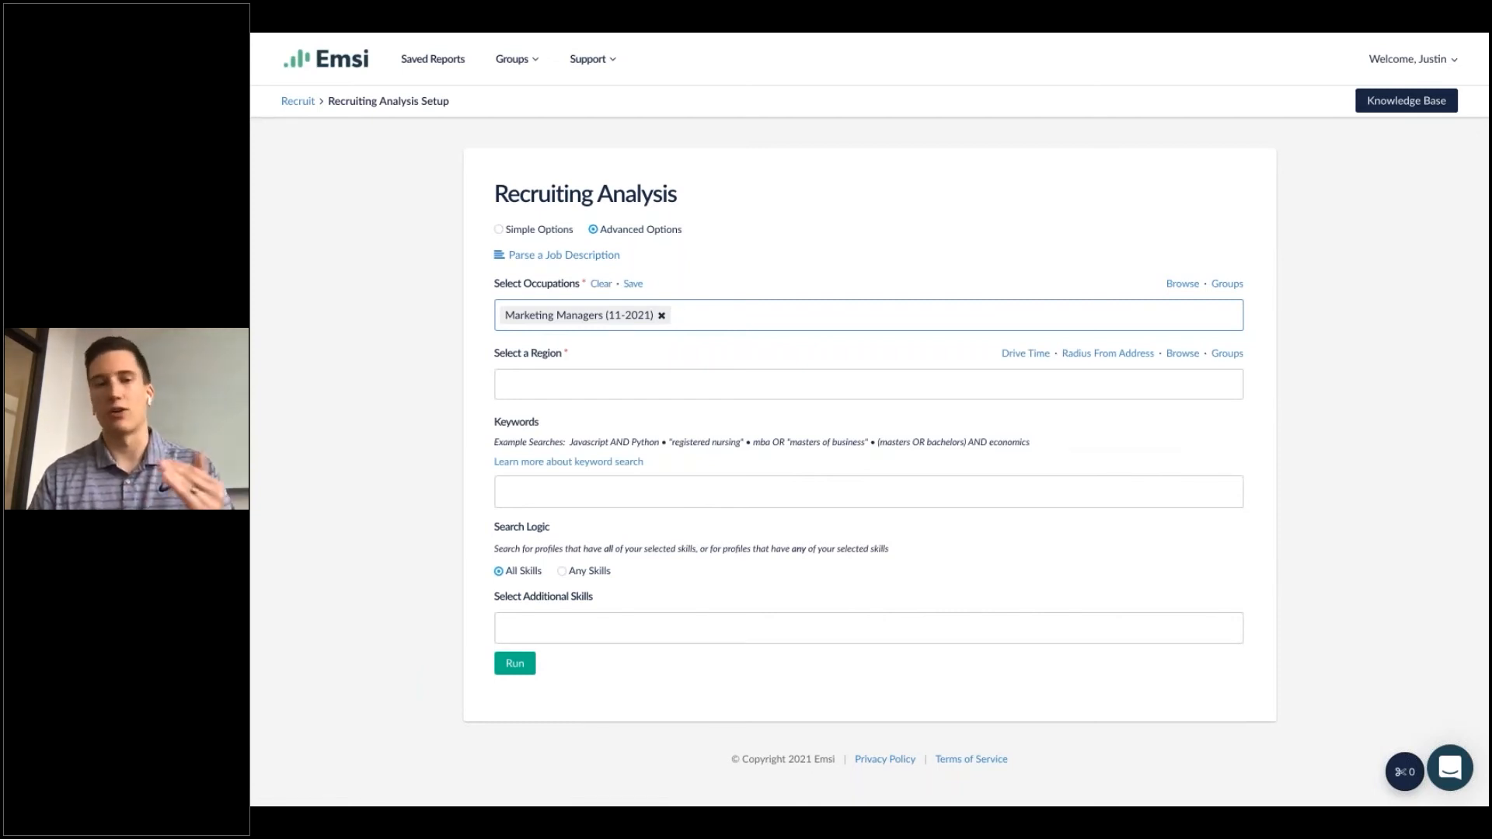
Set the region to New York-Newark-Jersey City, NY-NJ-PA MSA.
click(605, 378)
text(new york)
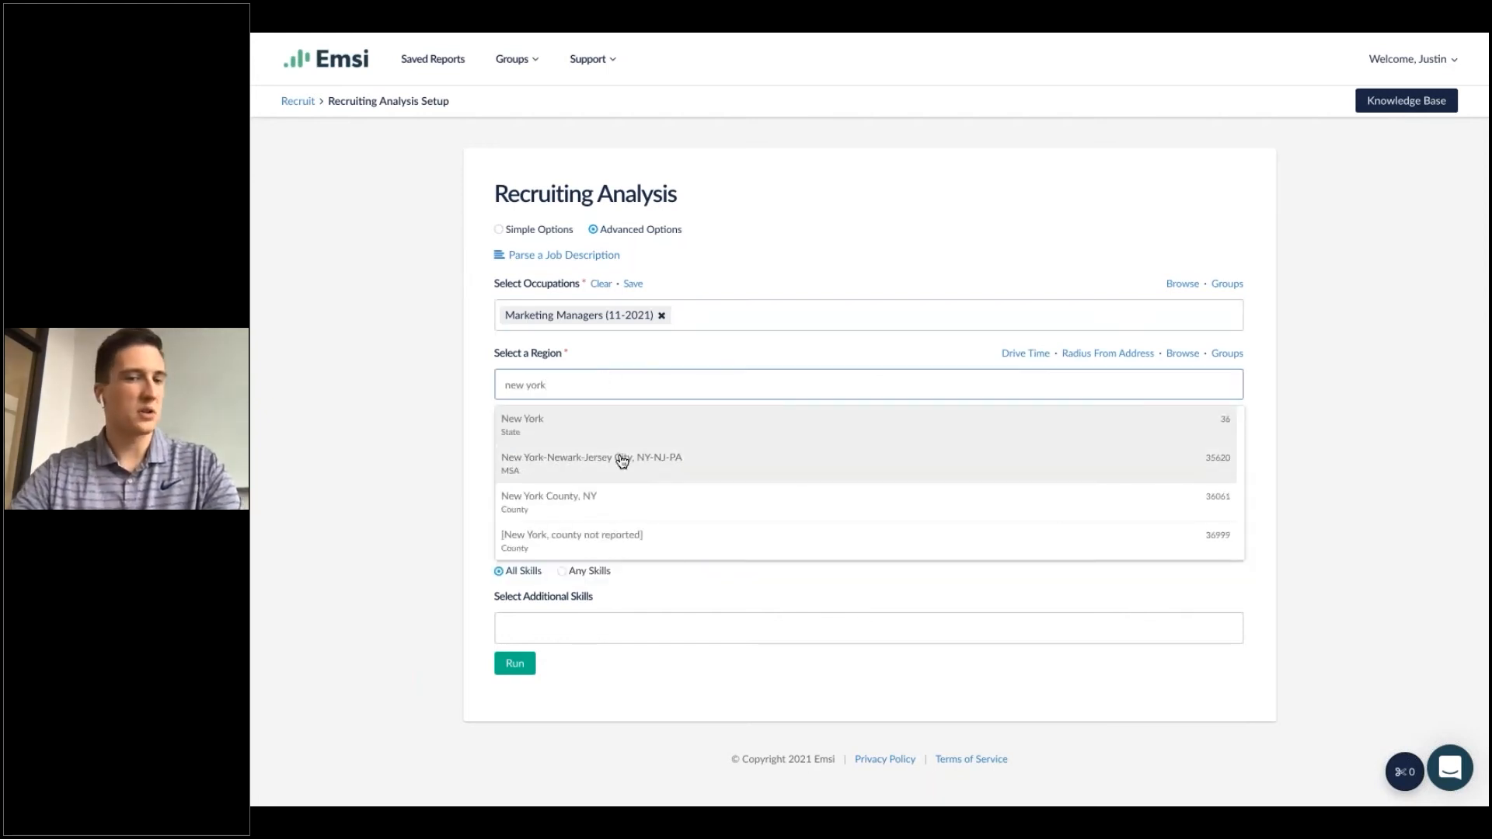
click(622, 460)
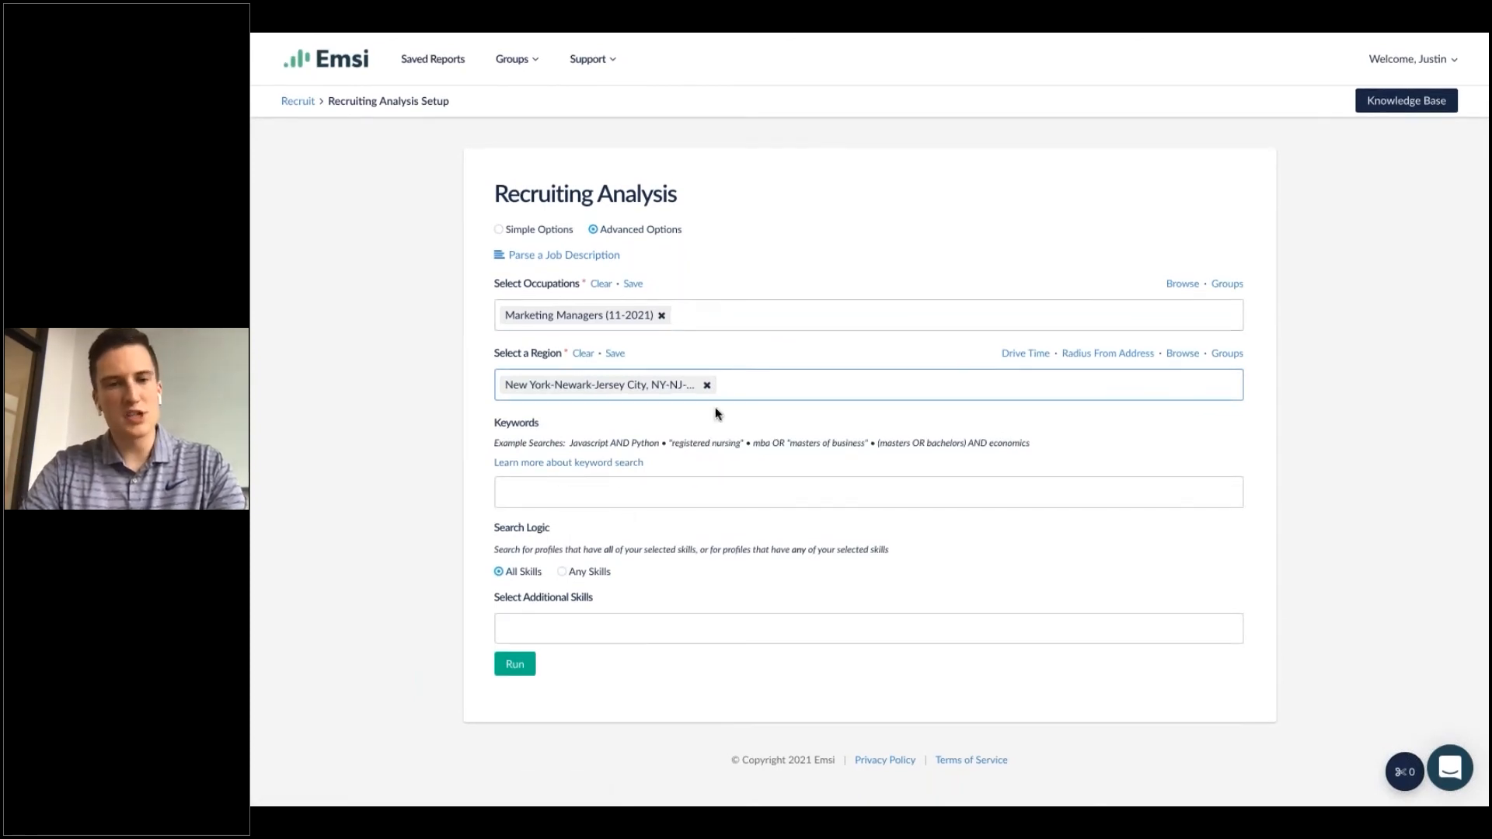
Enter the keyword search "Senior" OR "Sr".
click(726, 479)
text("Senior" OR "Sr")
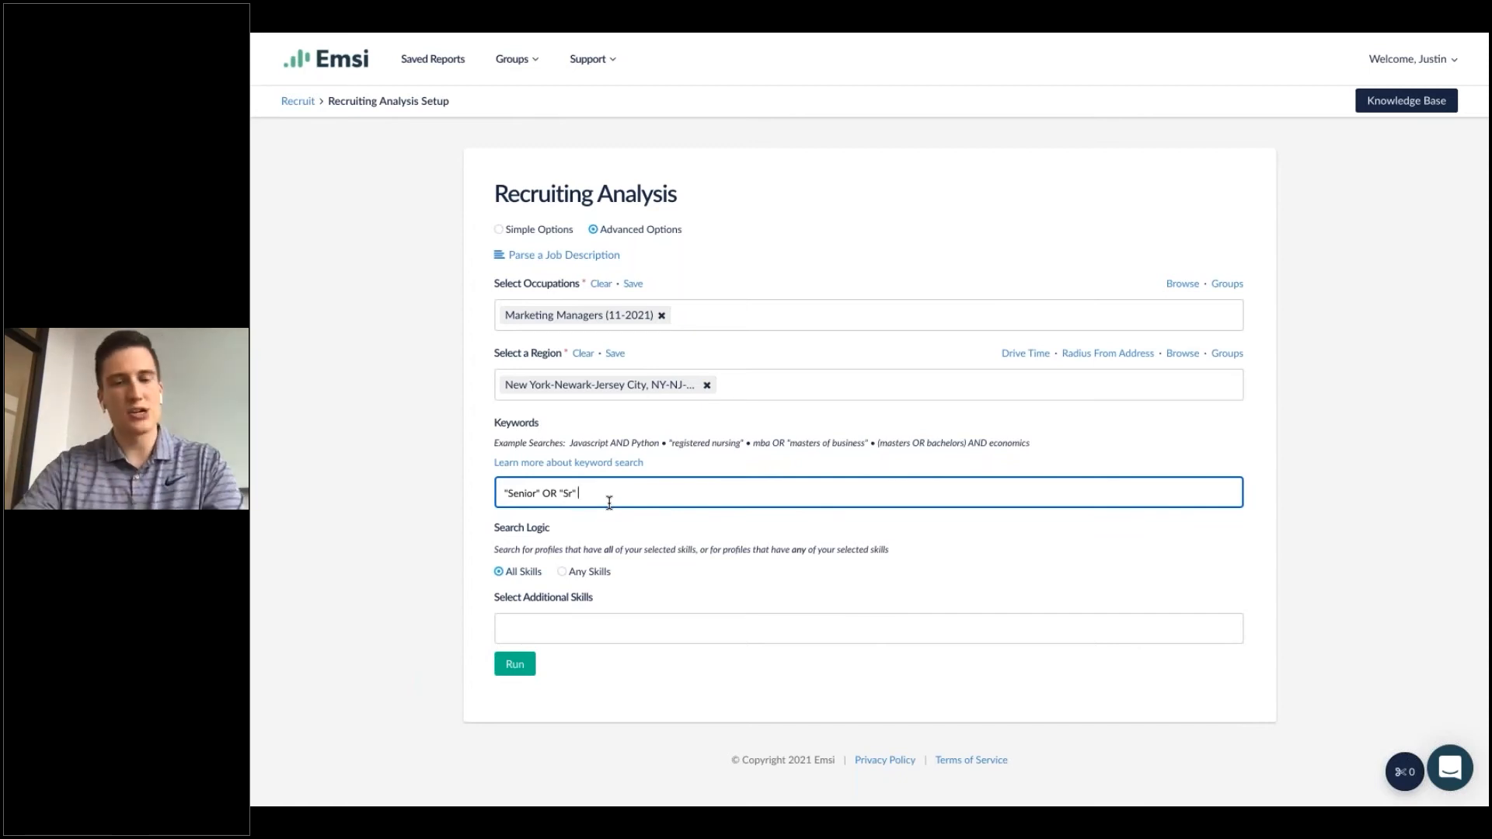
Clear the keyword search text.
drag(599, 493, 467, 497)
key(BackSpace)
key(Return)
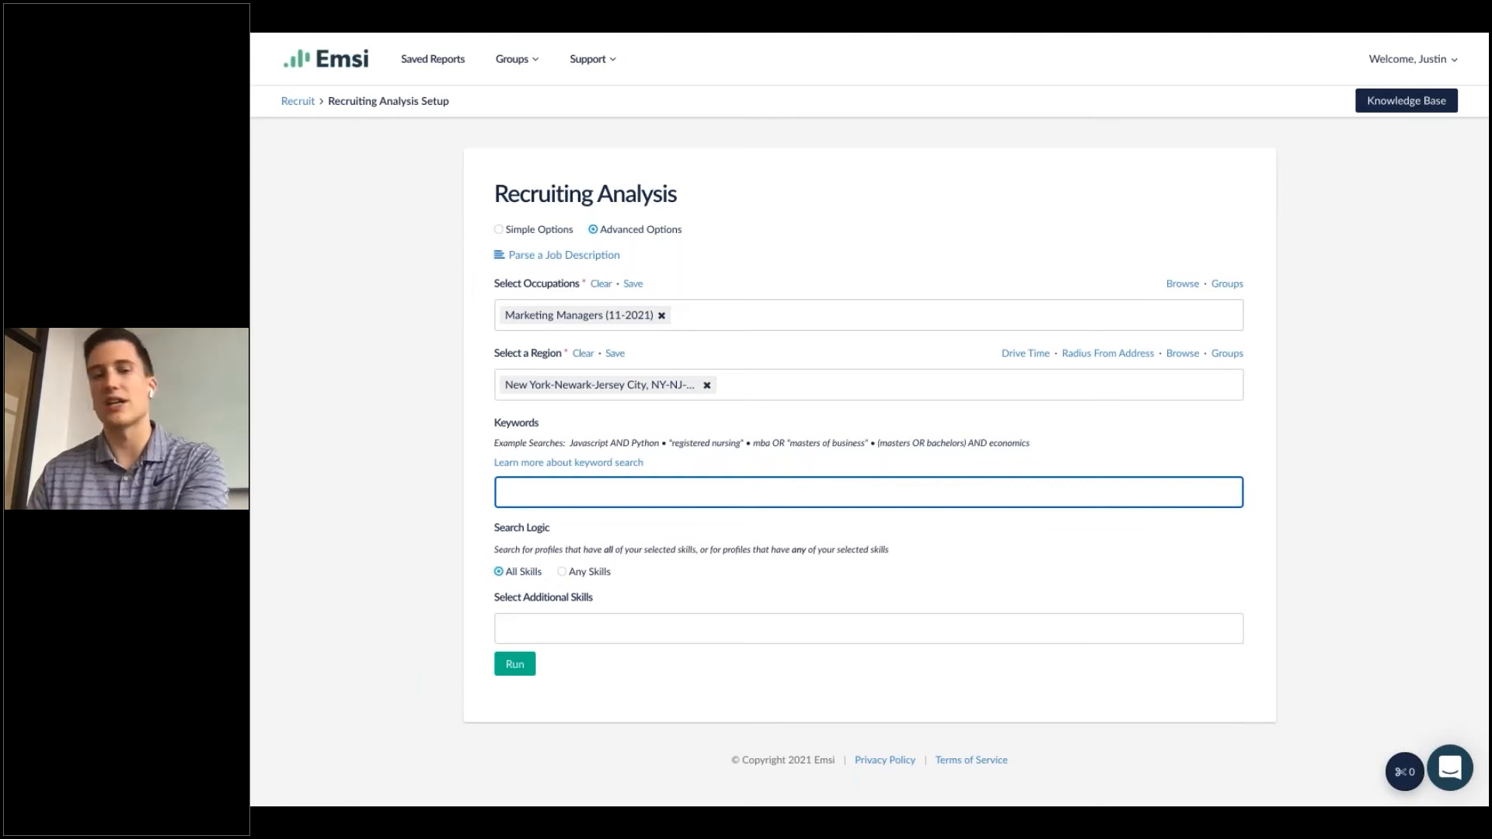
Add Digital Product Management and Certified Scrum Product Owner as additional skills.
click(627, 627)
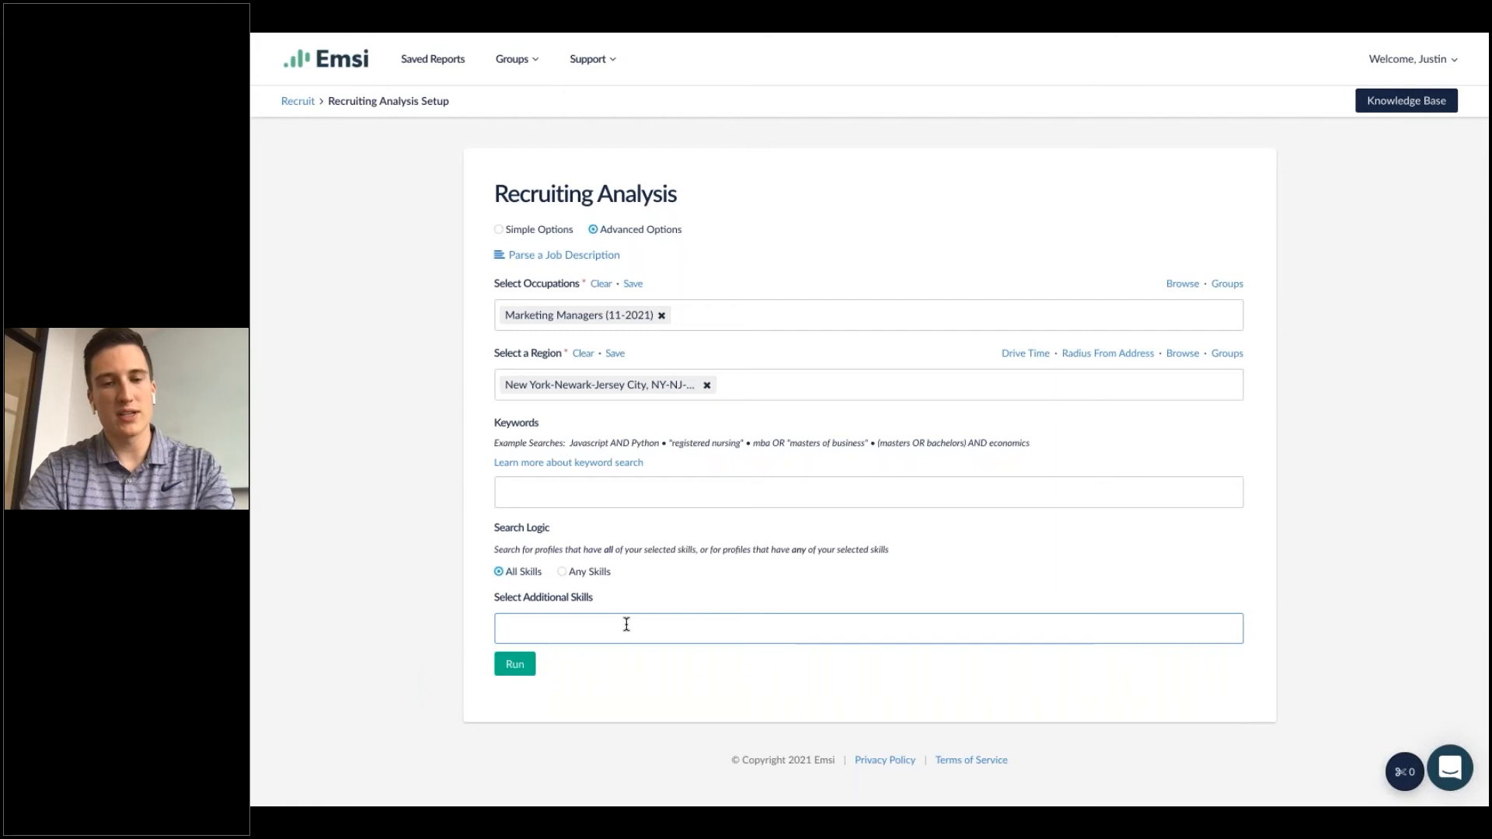
text(digital produ)
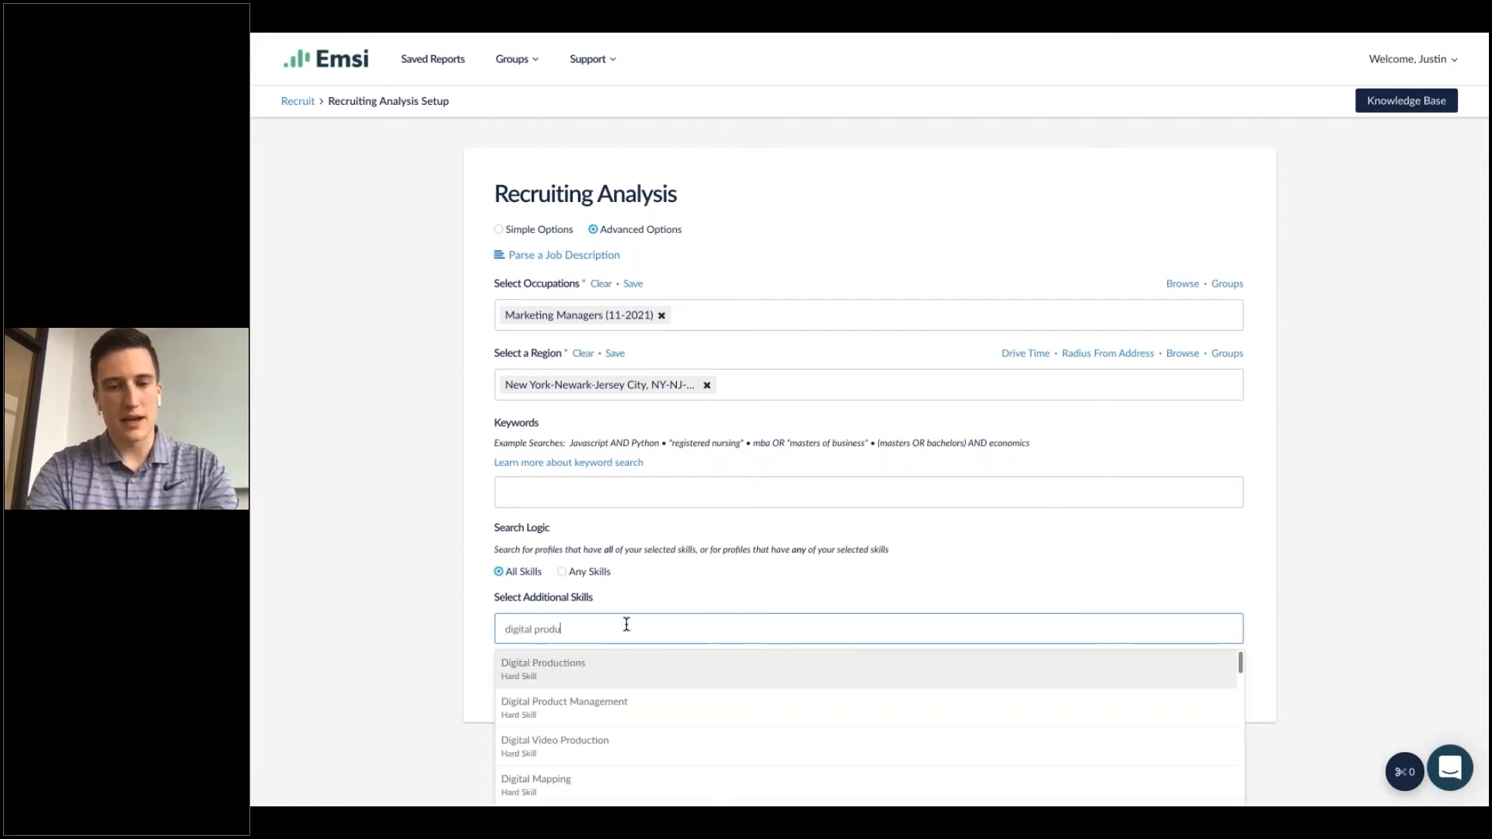
click(632, 705)
text(ce)
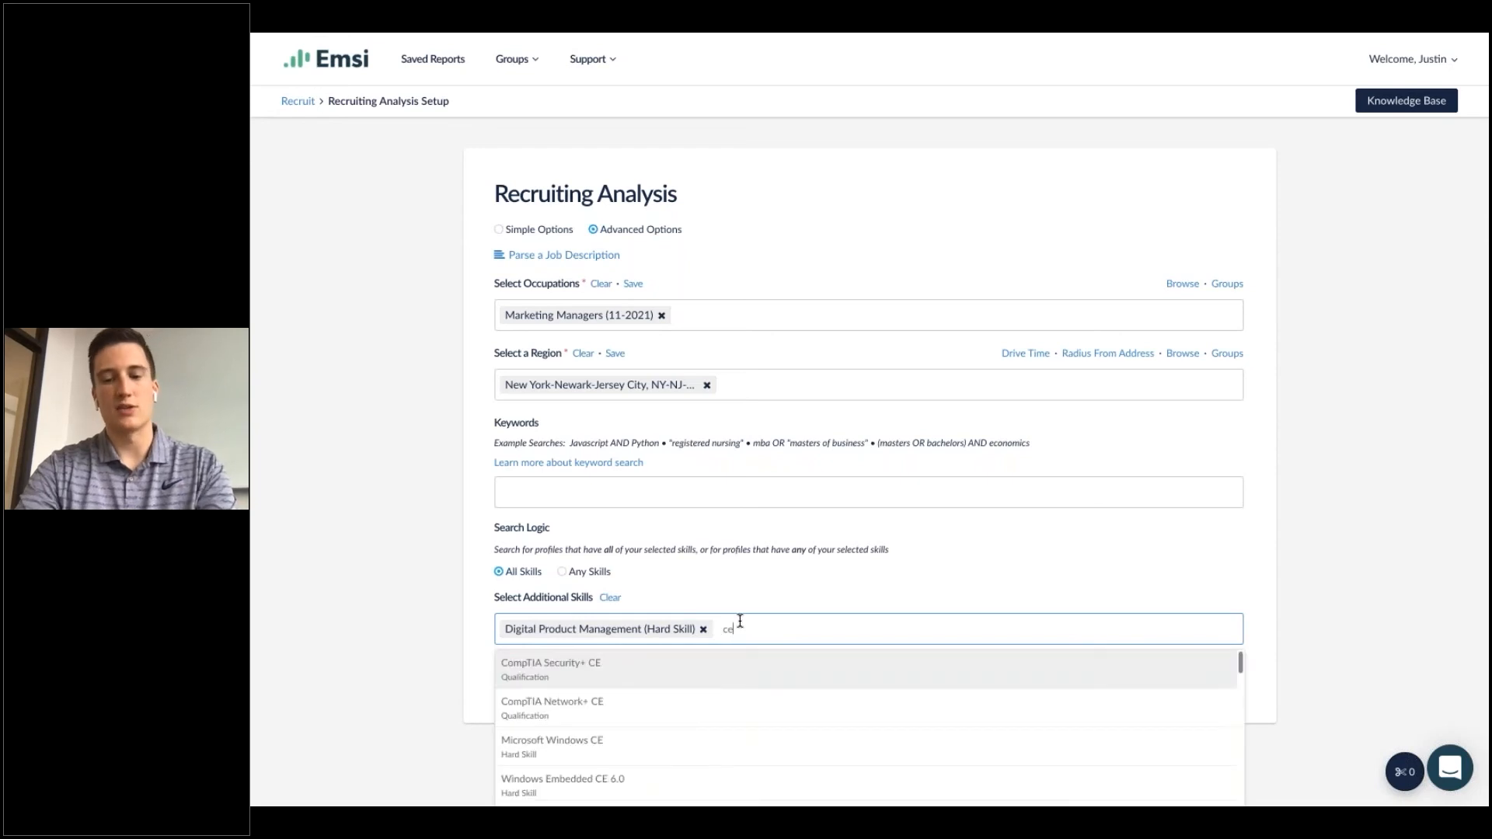
text(rtified scru)
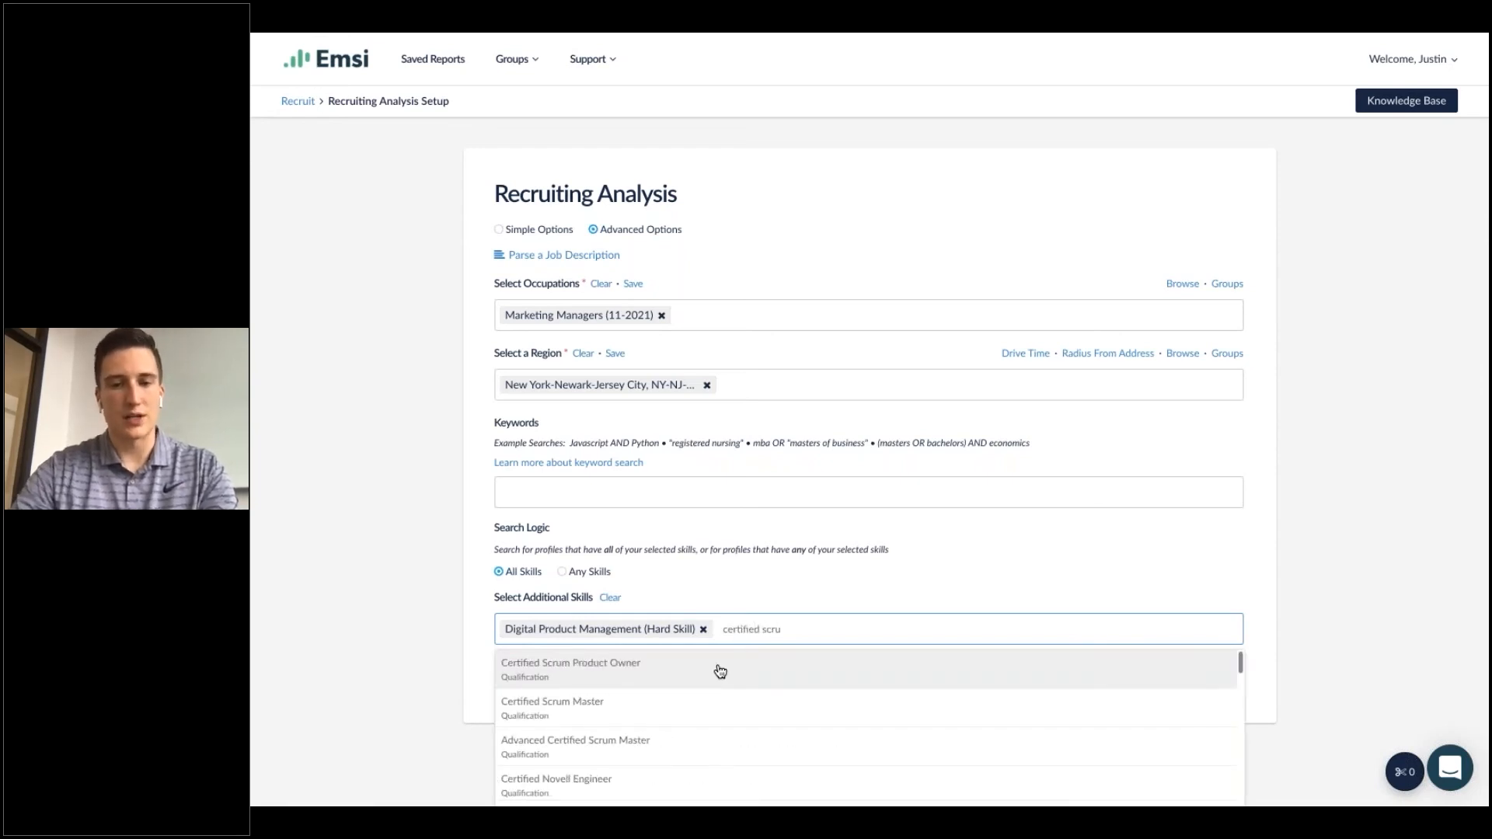
click(720, 671)
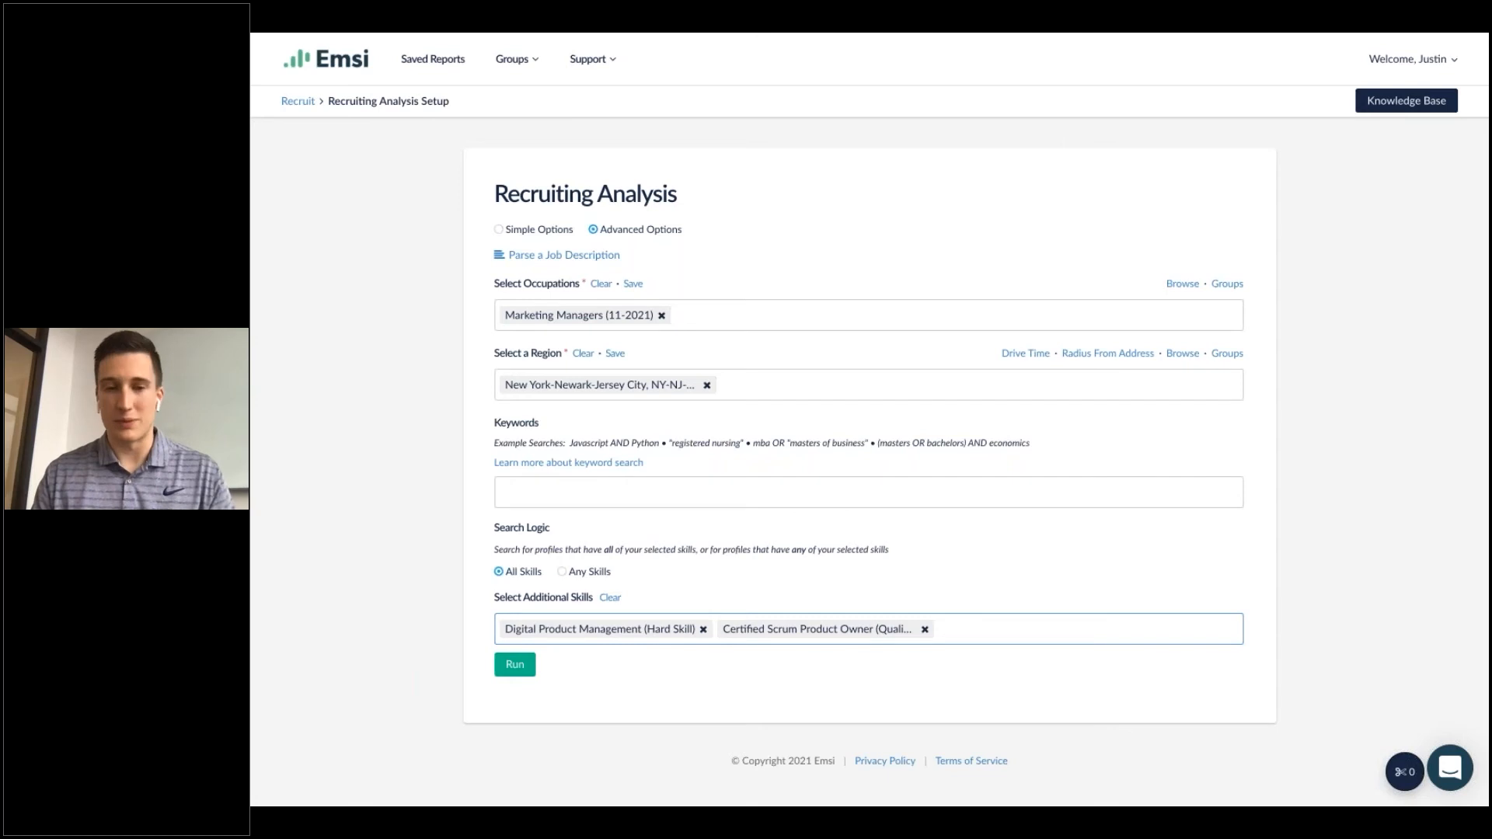
Set the search logic to Any Skills and run the recruiting analysis.
click(563, 571)
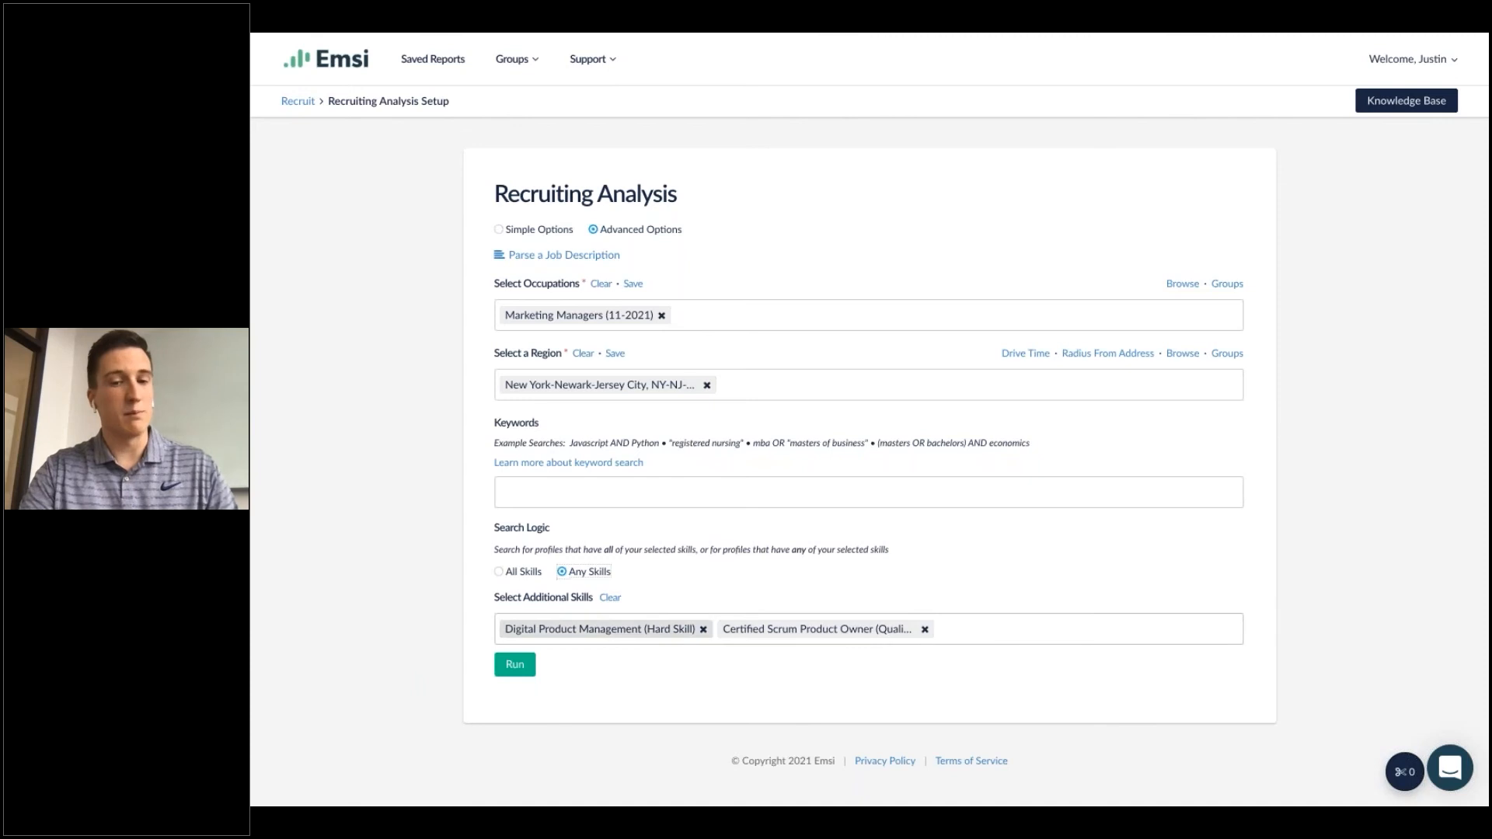
click(500, 573)
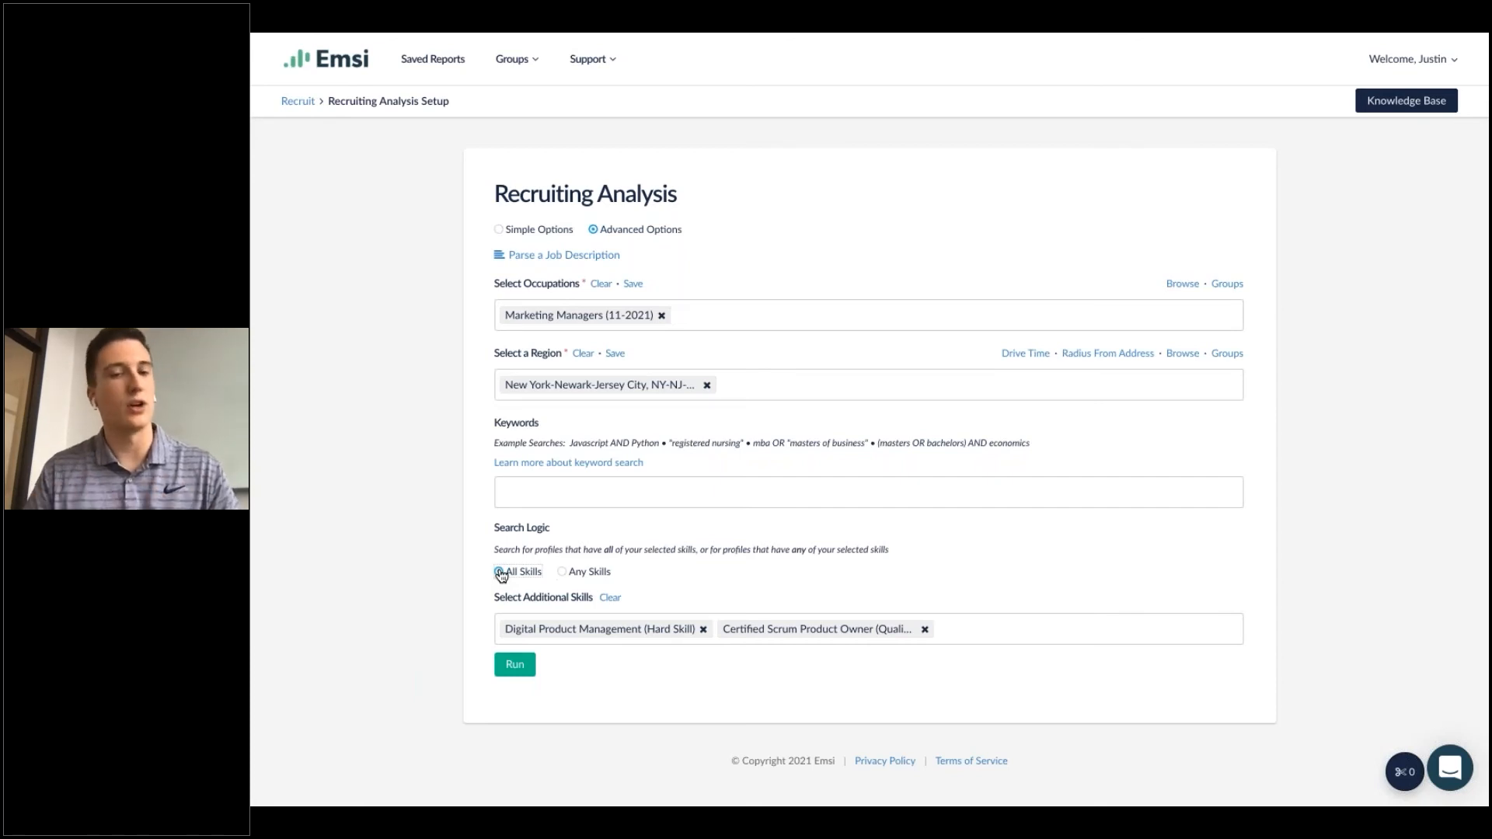
click(563, 573)
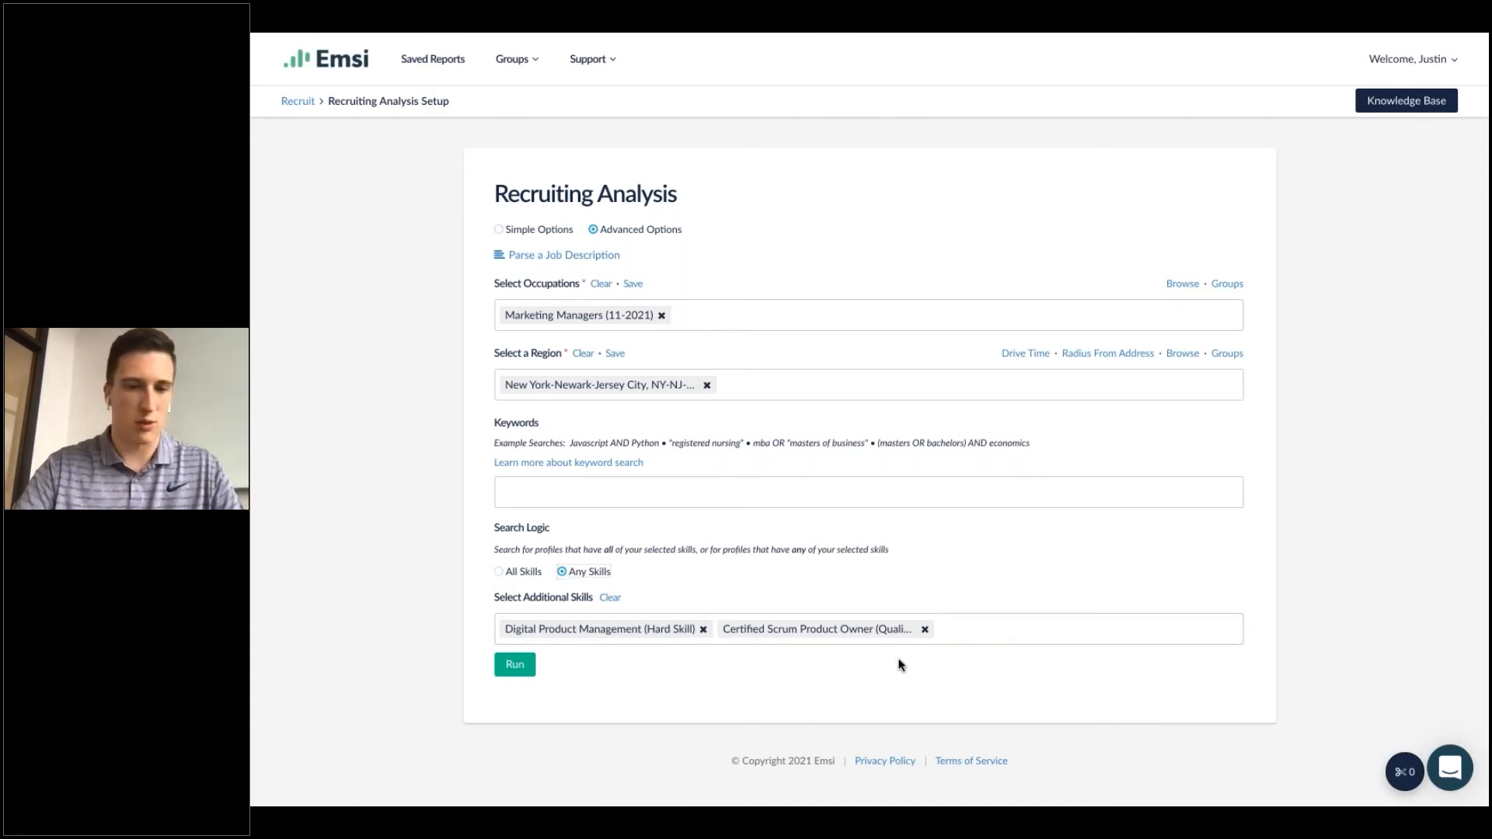
click(510, 669)
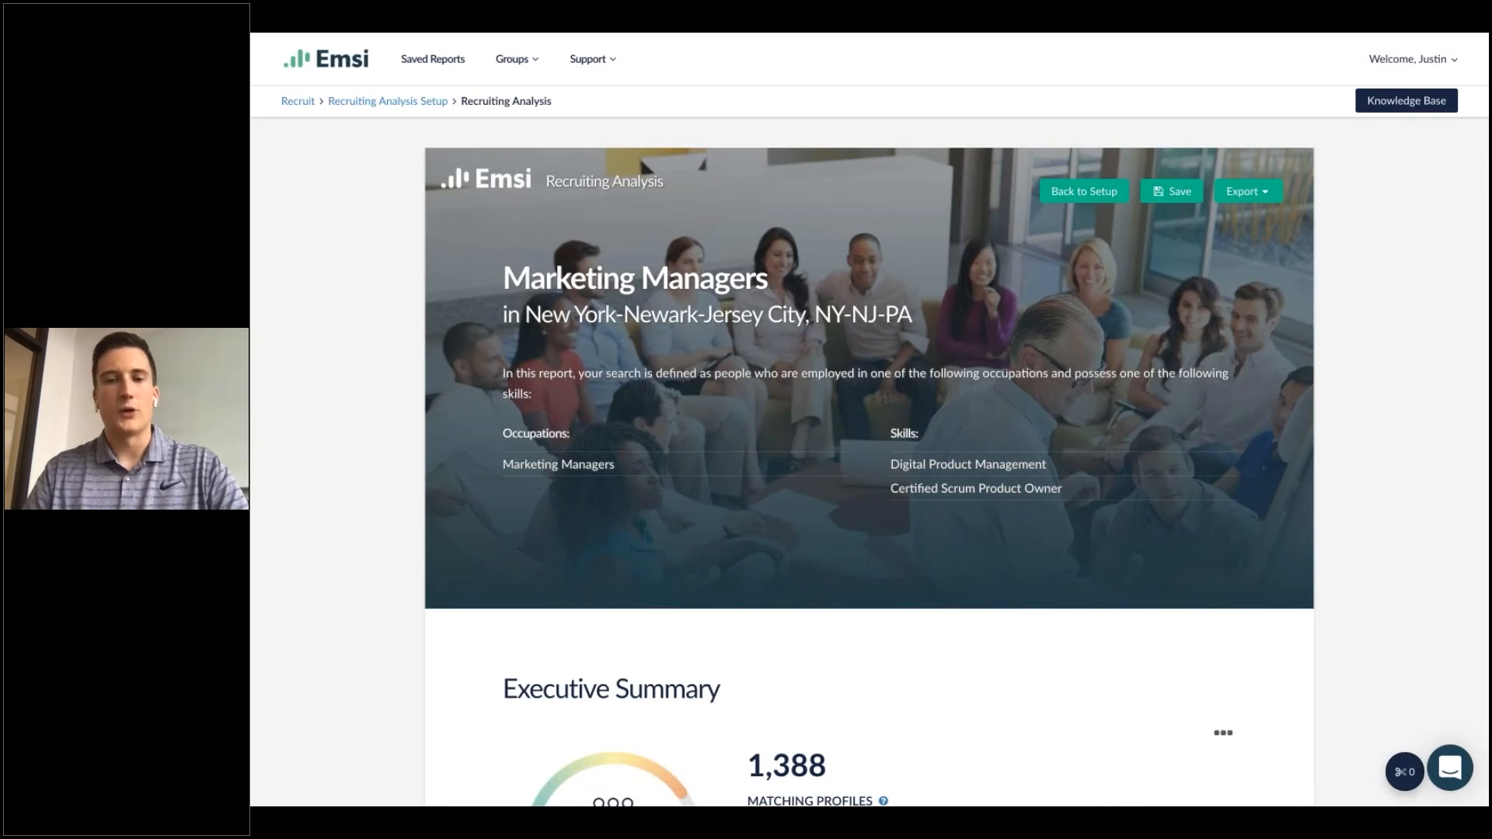
Review the report's occupation, region and skills criteria and the Executive Summary section.
drag(504, 282, 782, 290)
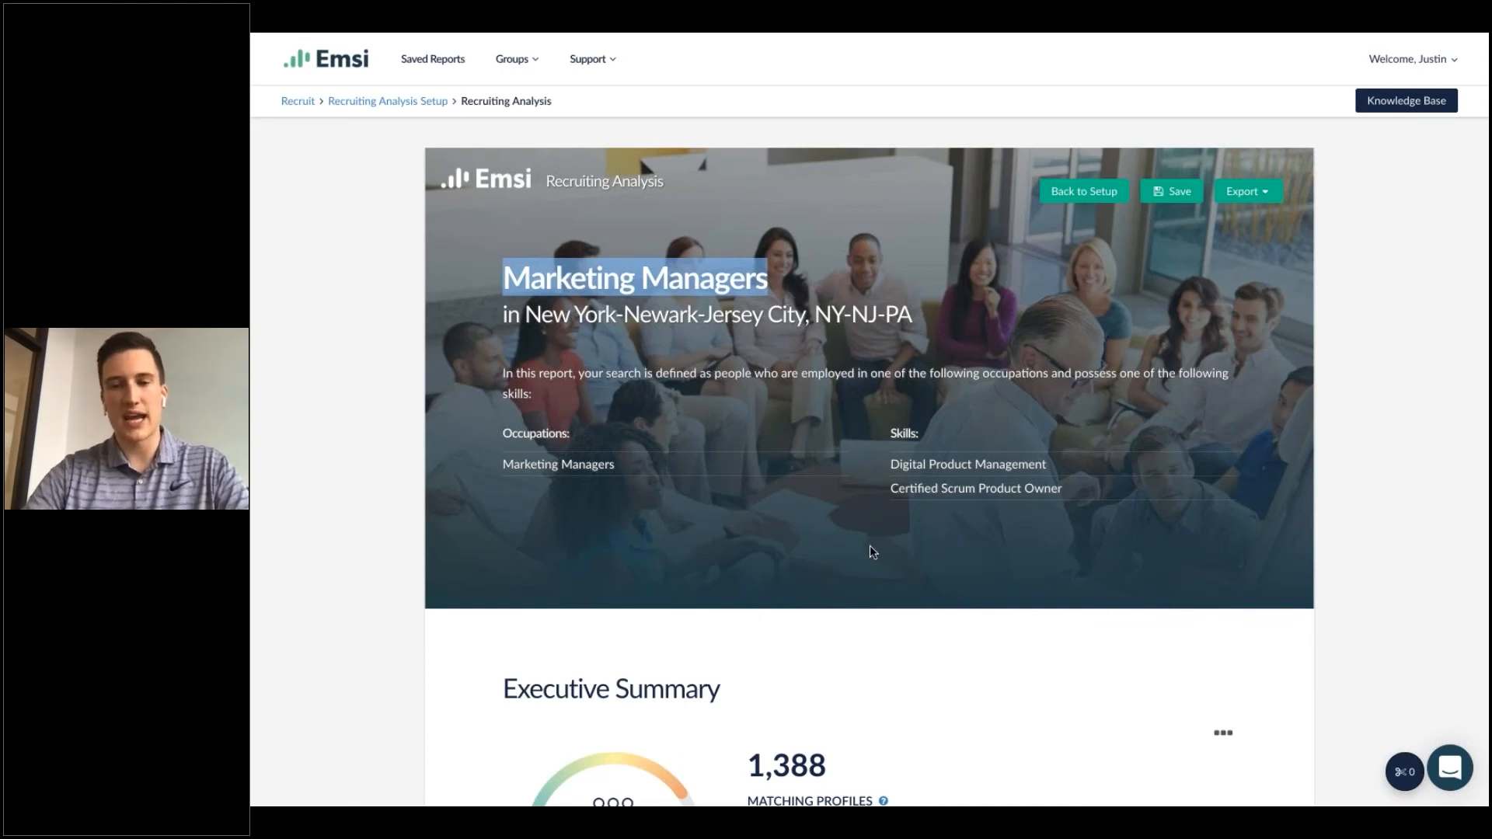
drag(505, 463, 625, 465)
drag(889, 464, 1080, 493)
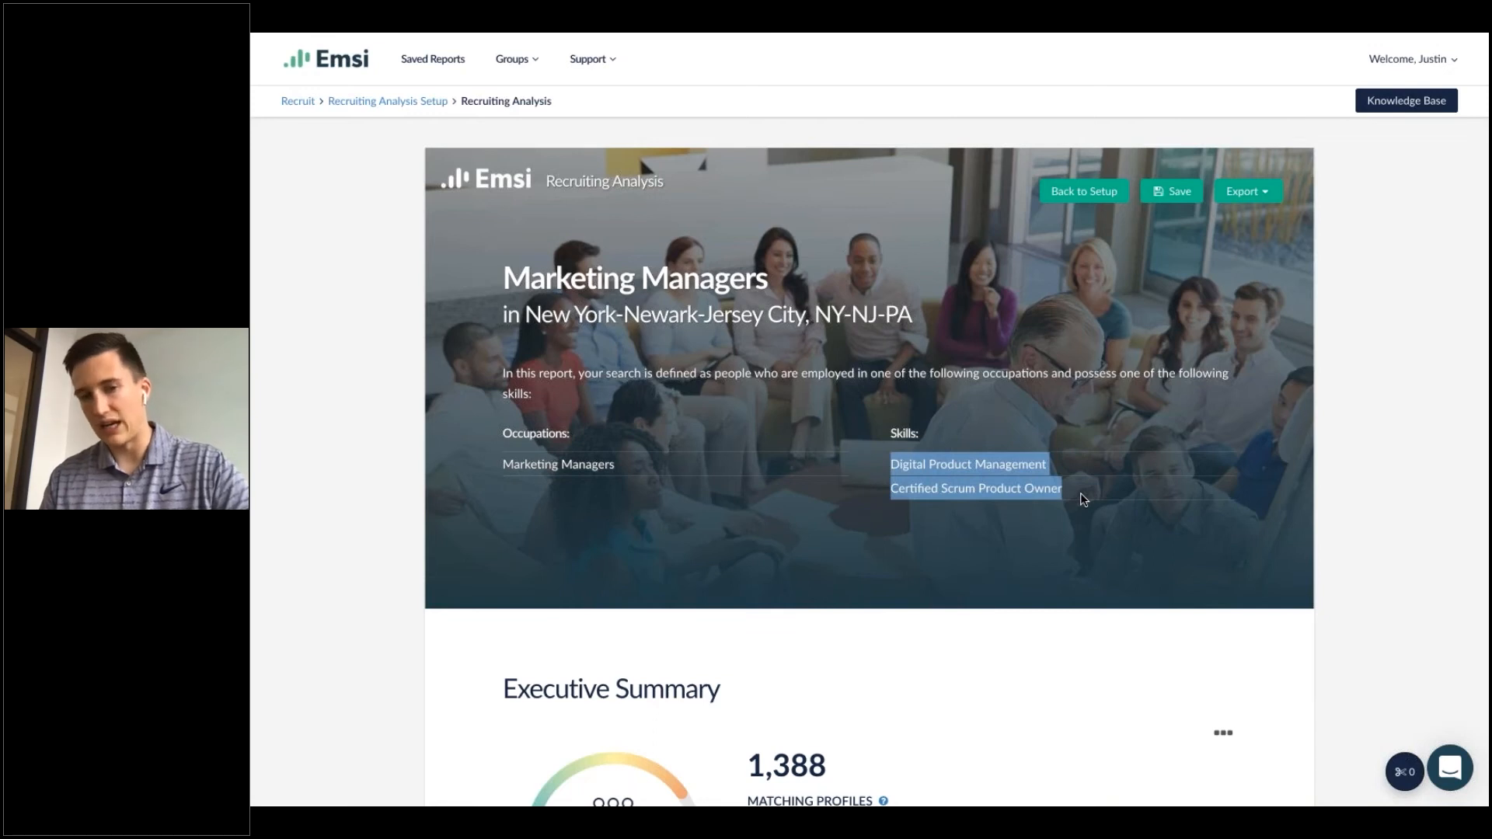
click(1156, 643)
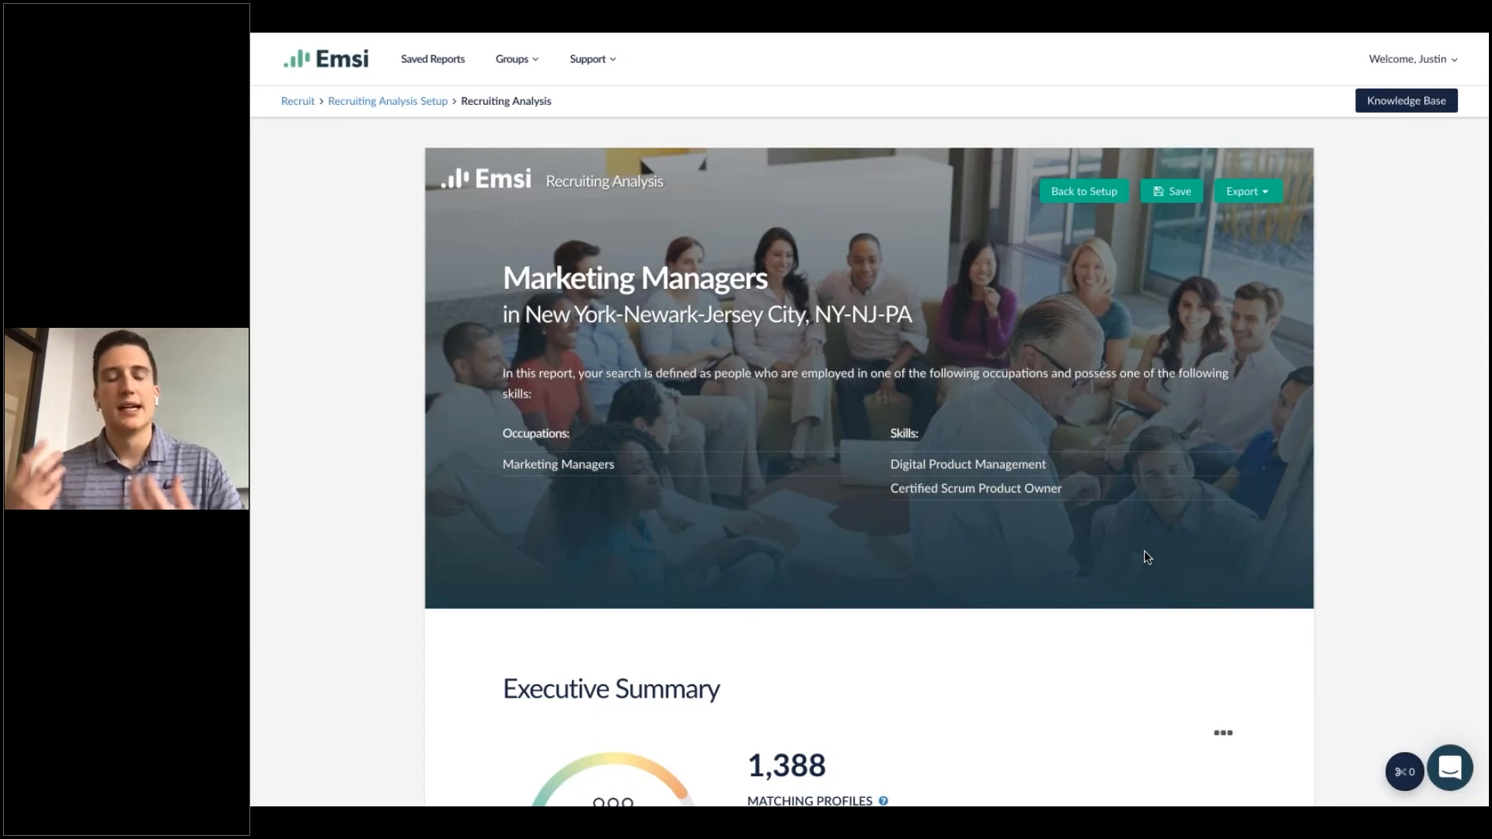
scroll(1144, 550, down, 2)
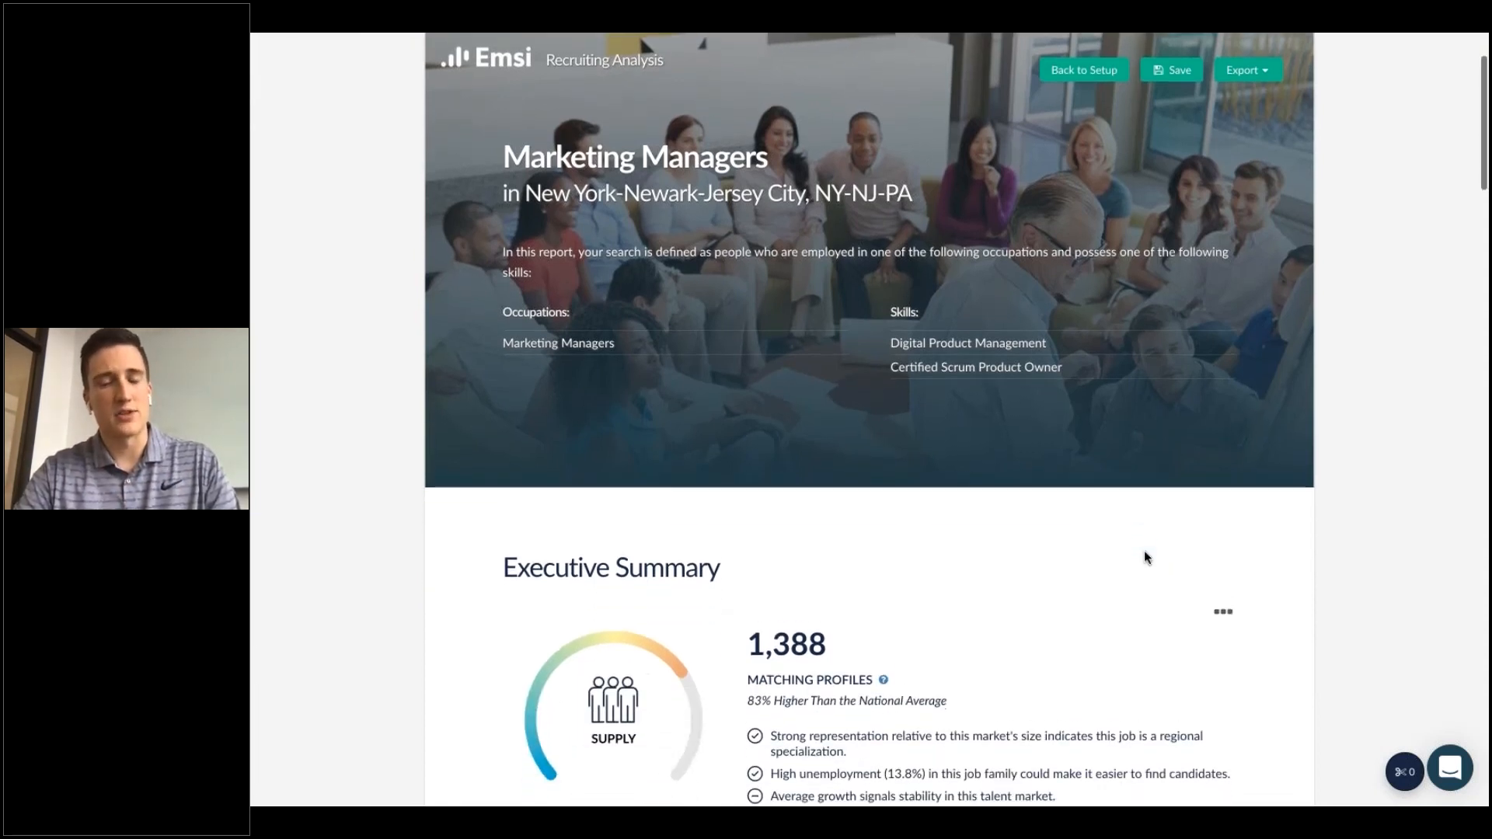
scroll(1143, 550, down, 6)
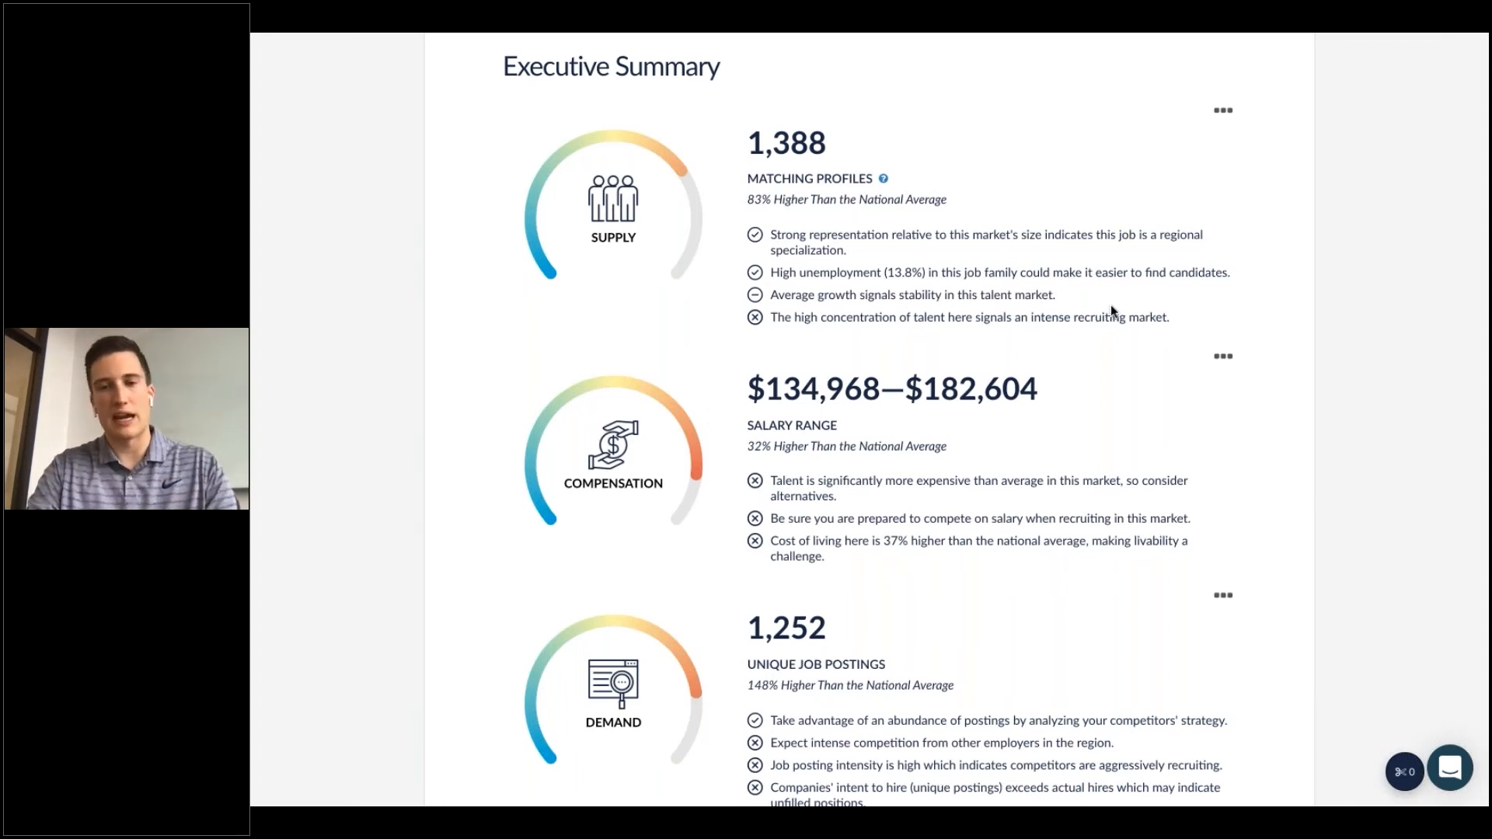
scroll(1088, 304, up, 3)
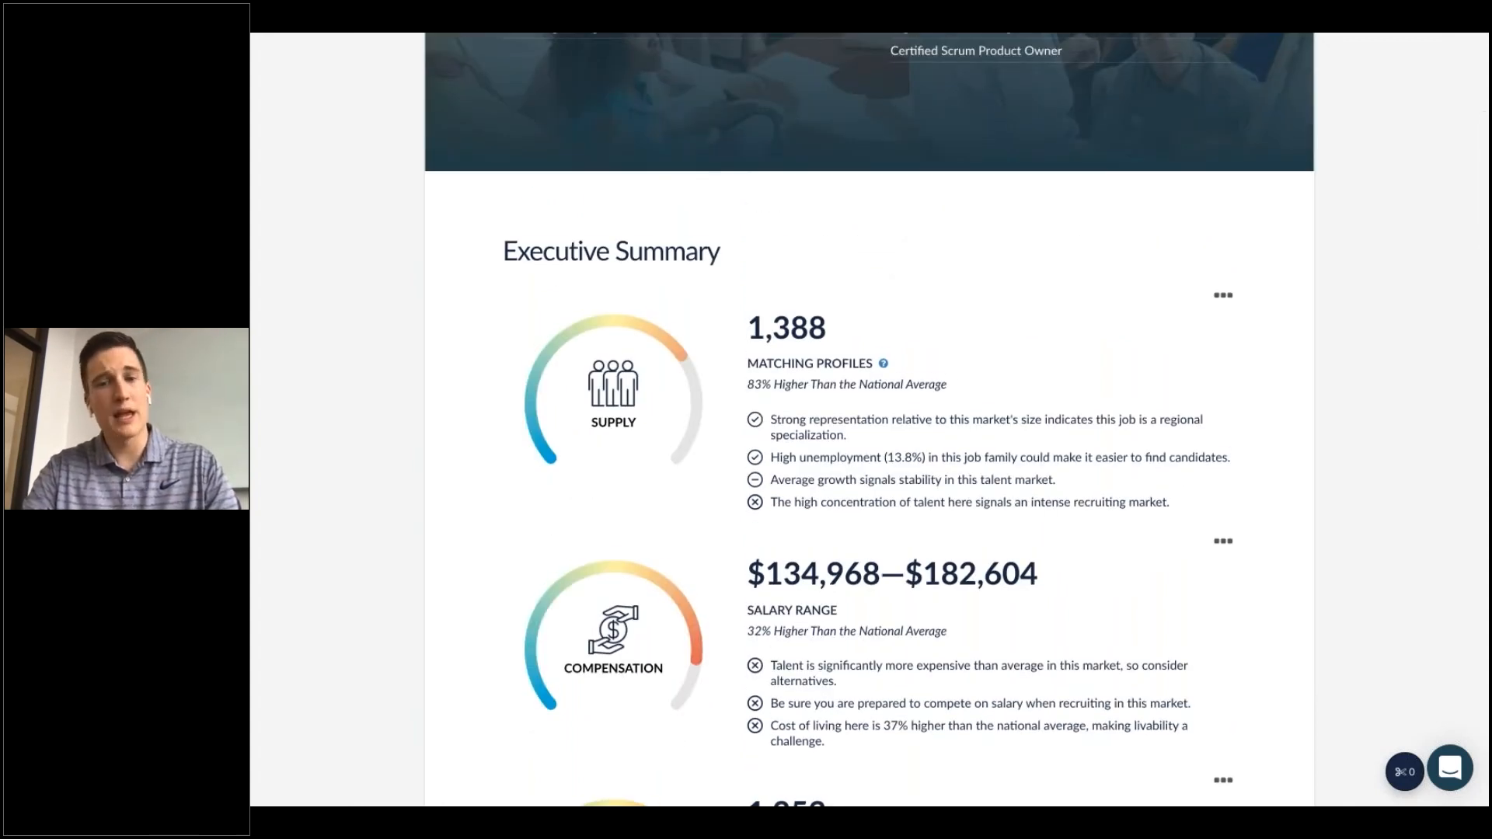
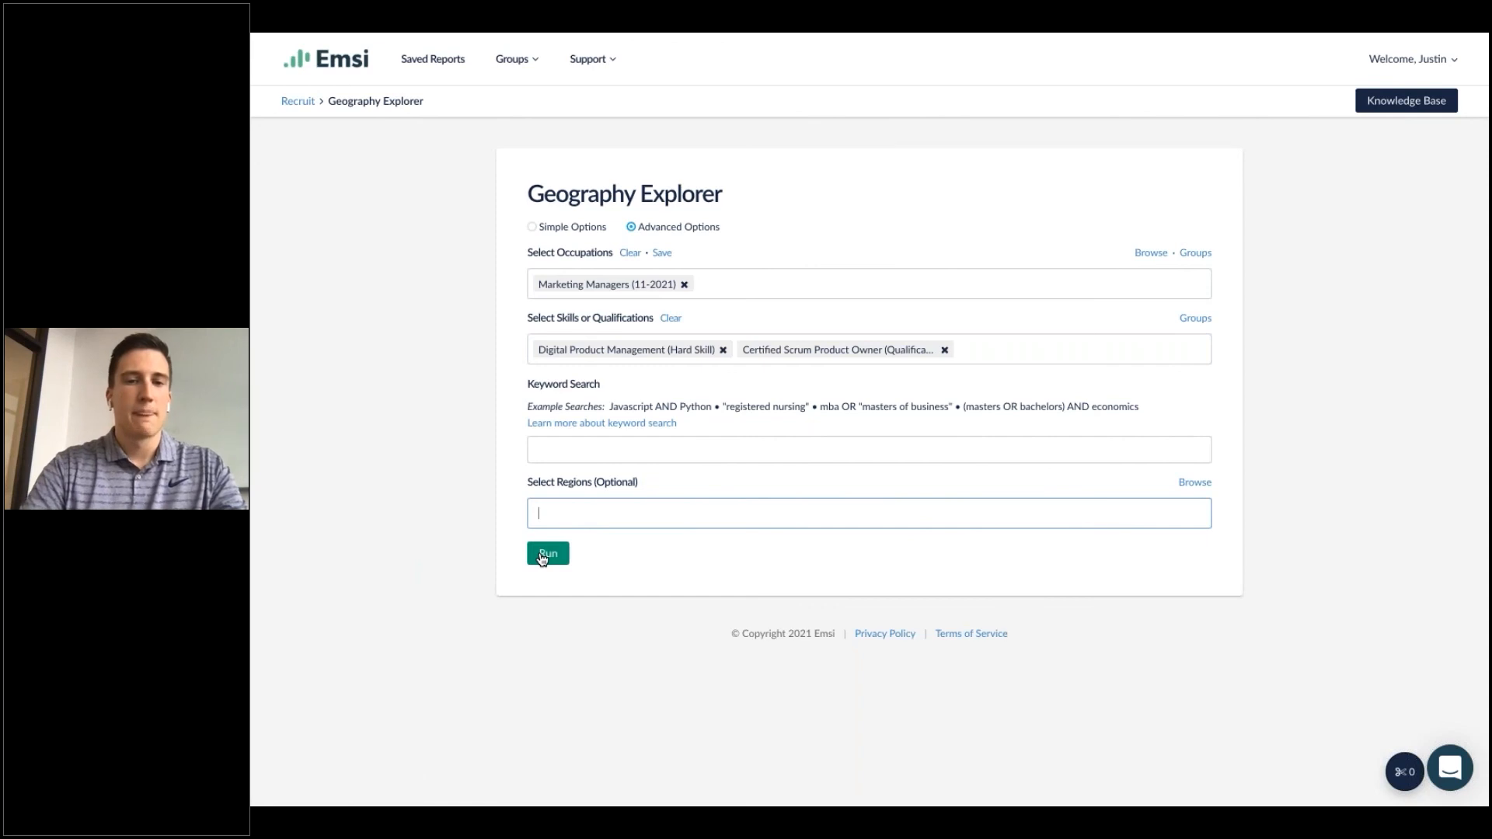
click(589, 451)
text("R)
text(r" OR "Se)
text(nior" OR)
text( "Manager)
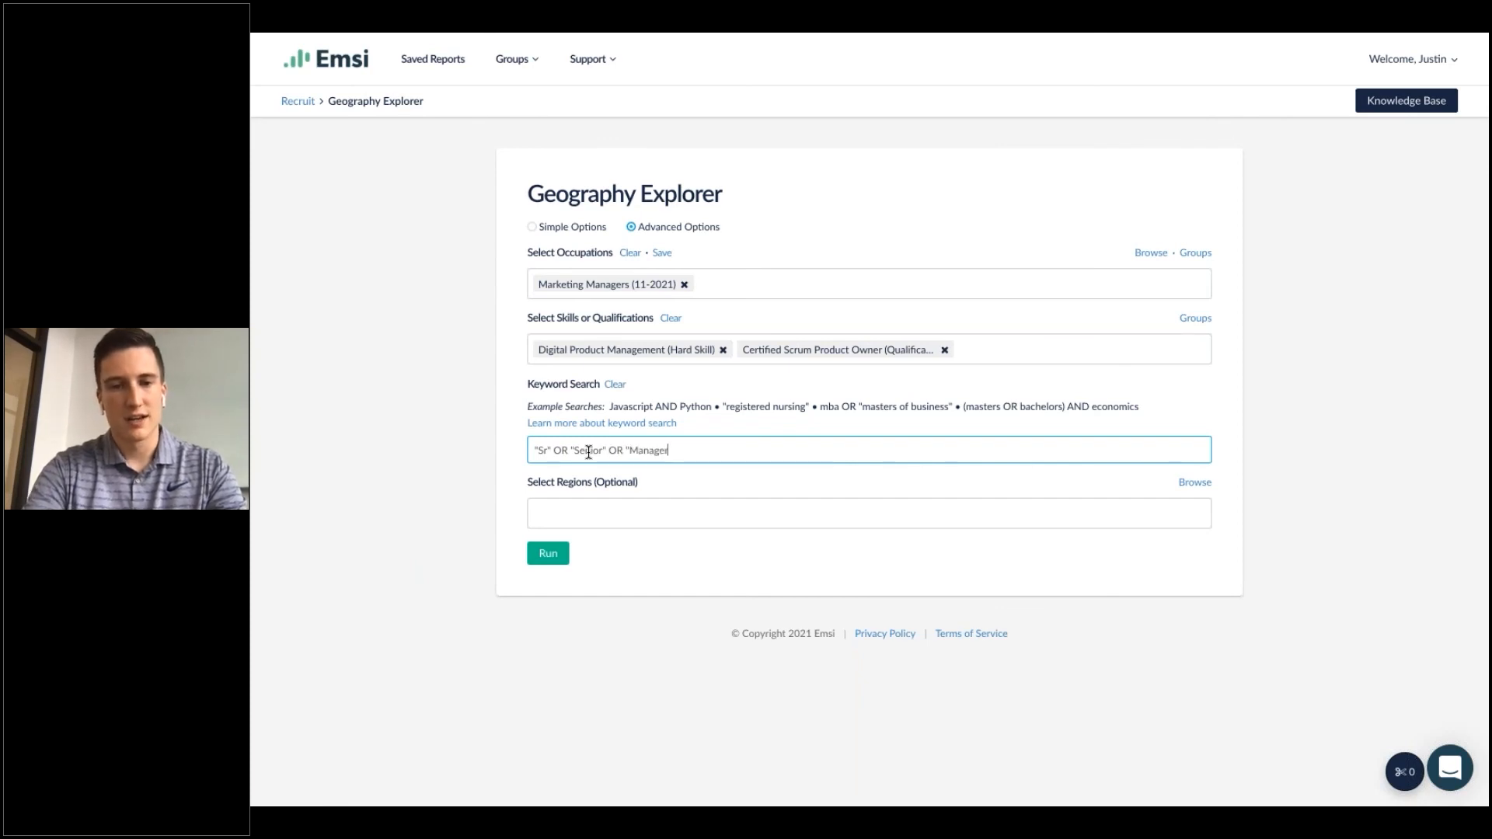
text(")
drag(691, 450, 478, 452)
key(BackSpace)
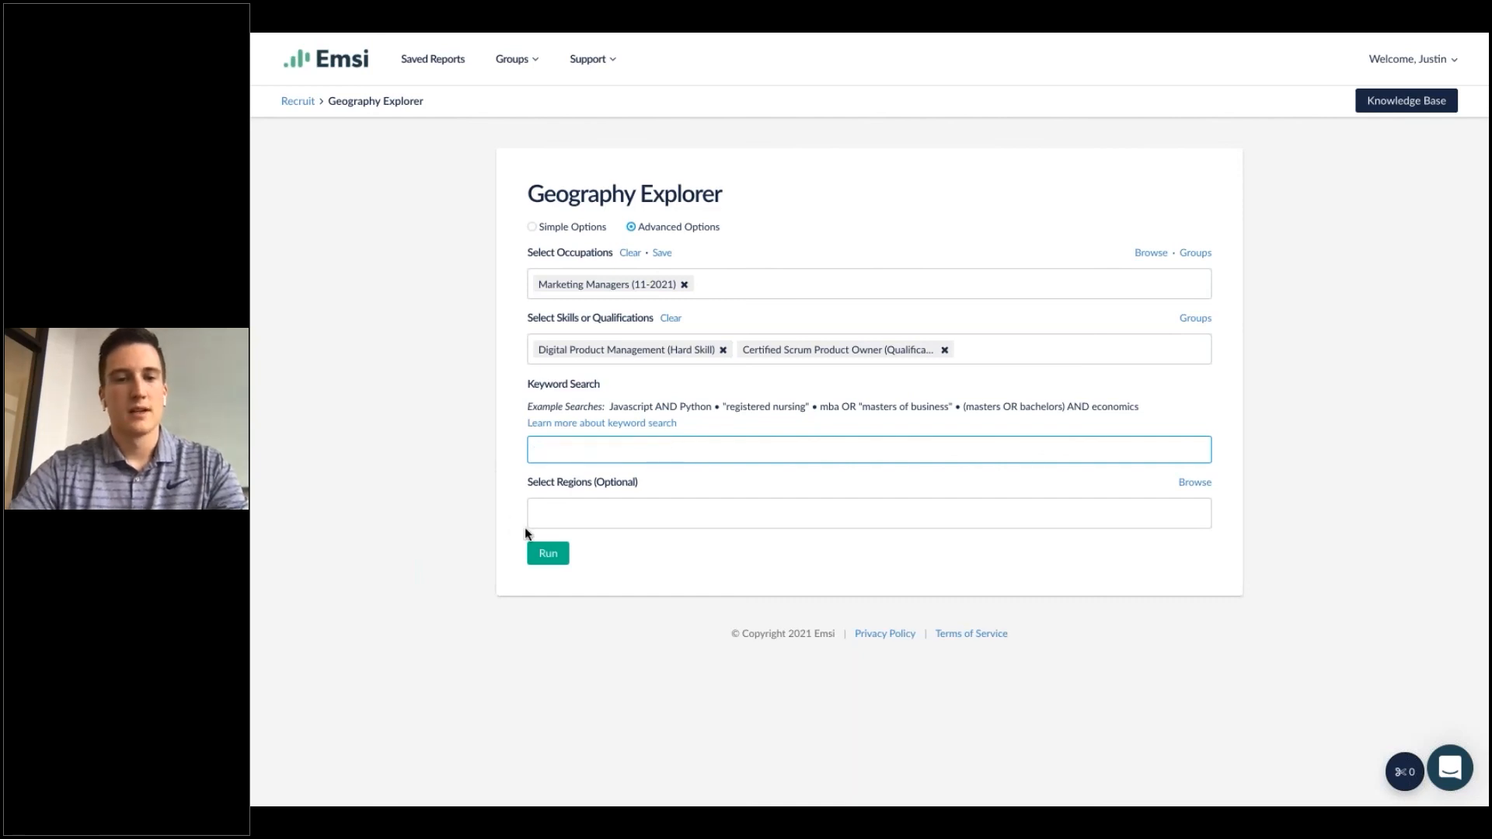
Run the Geography Explorer for Marketing Managers with the two selected skills and no keyword or region.
click(548, 554)
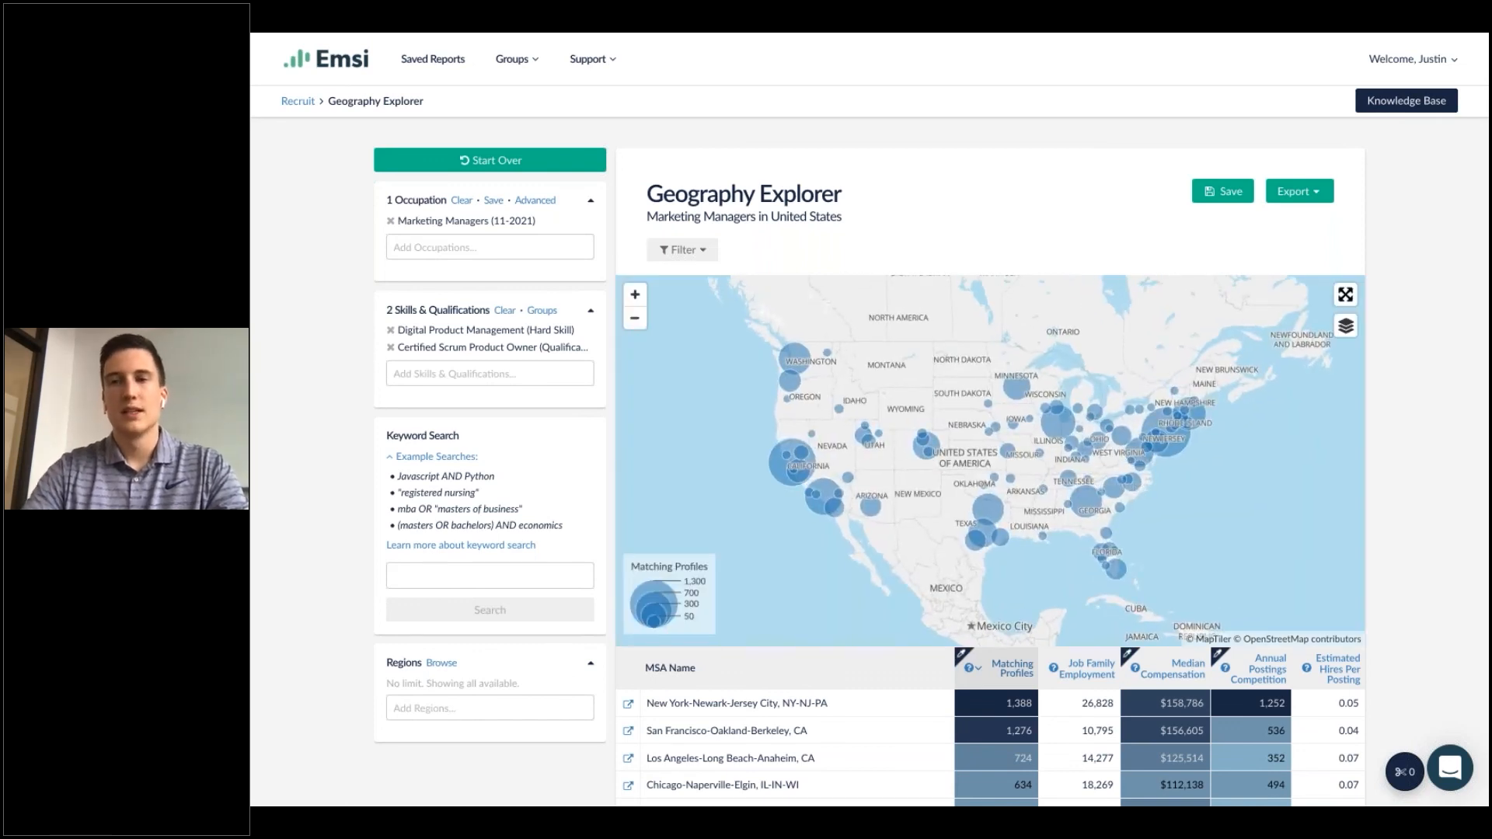
scroll(715, 720, down, 2)
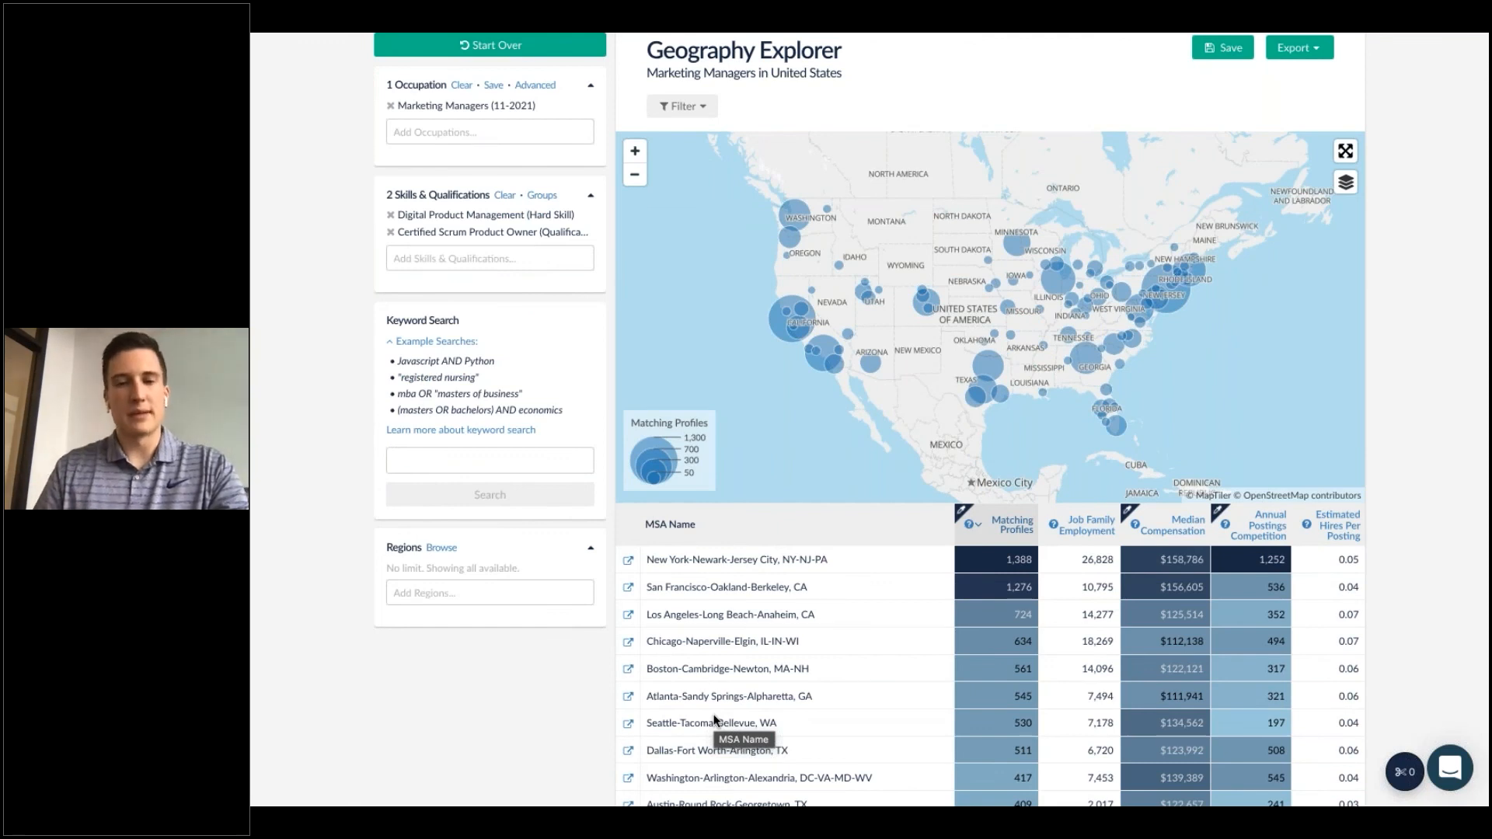
Toggle the colour shading on the Matching Profiles, Job Family Employment, Median Compensation and Annual Postings Competition columns to compare metros.
click(1130, 513)
click(1219, 512)
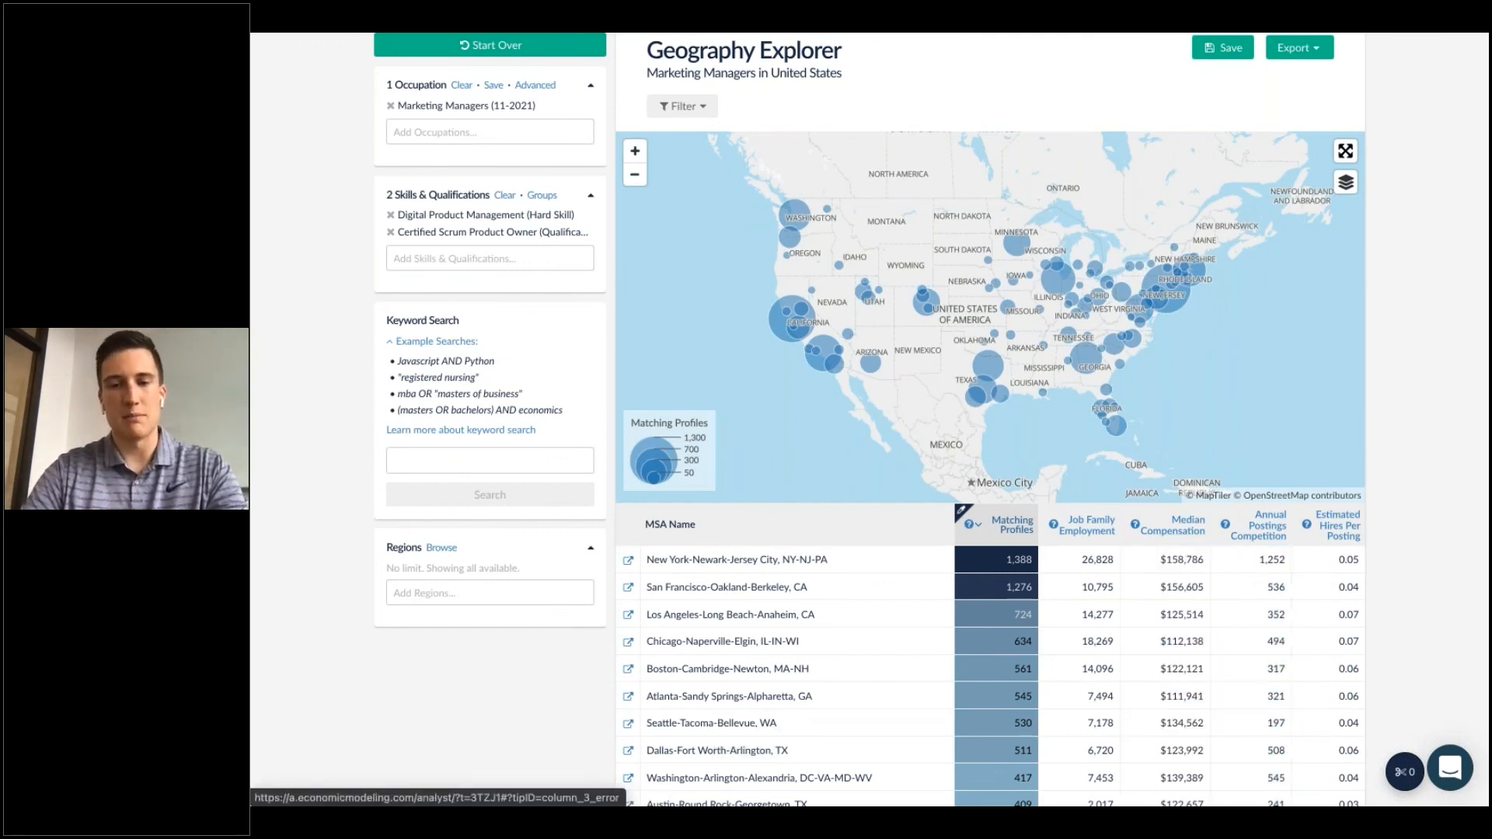
click(964, 514)
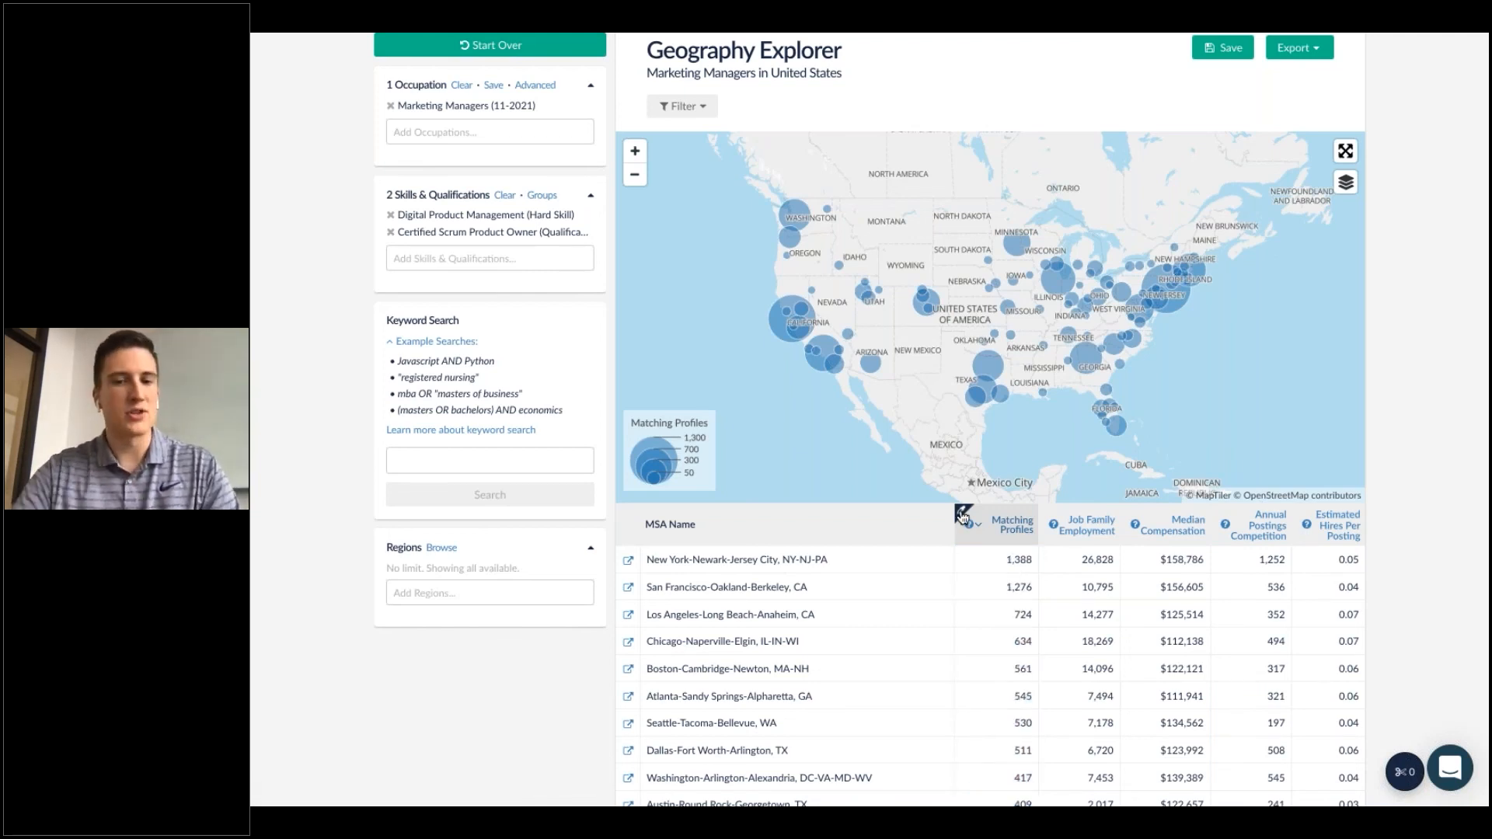
scroll(863, 629, down, 2)
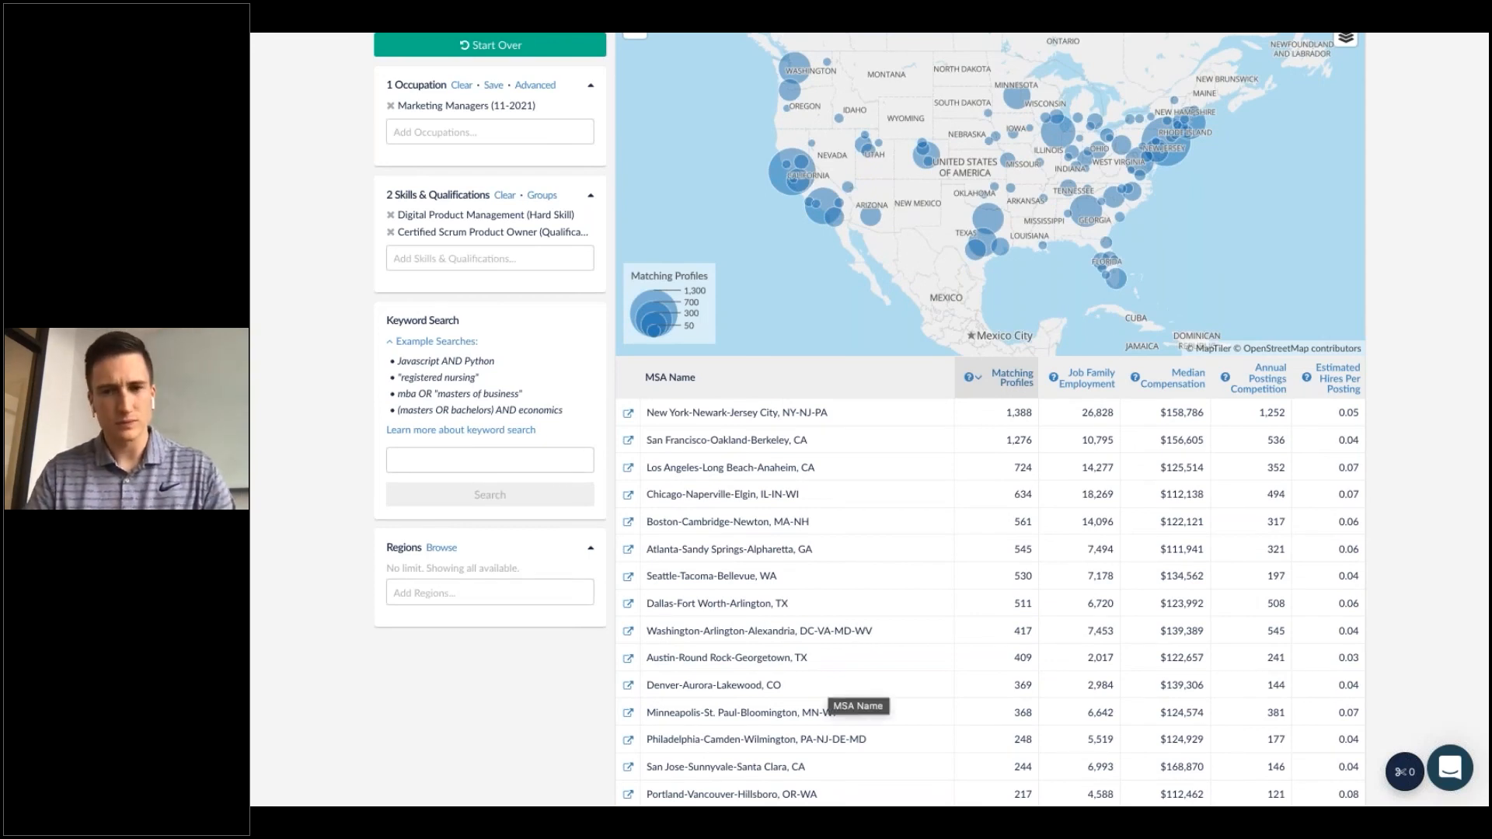
click(961, 366)
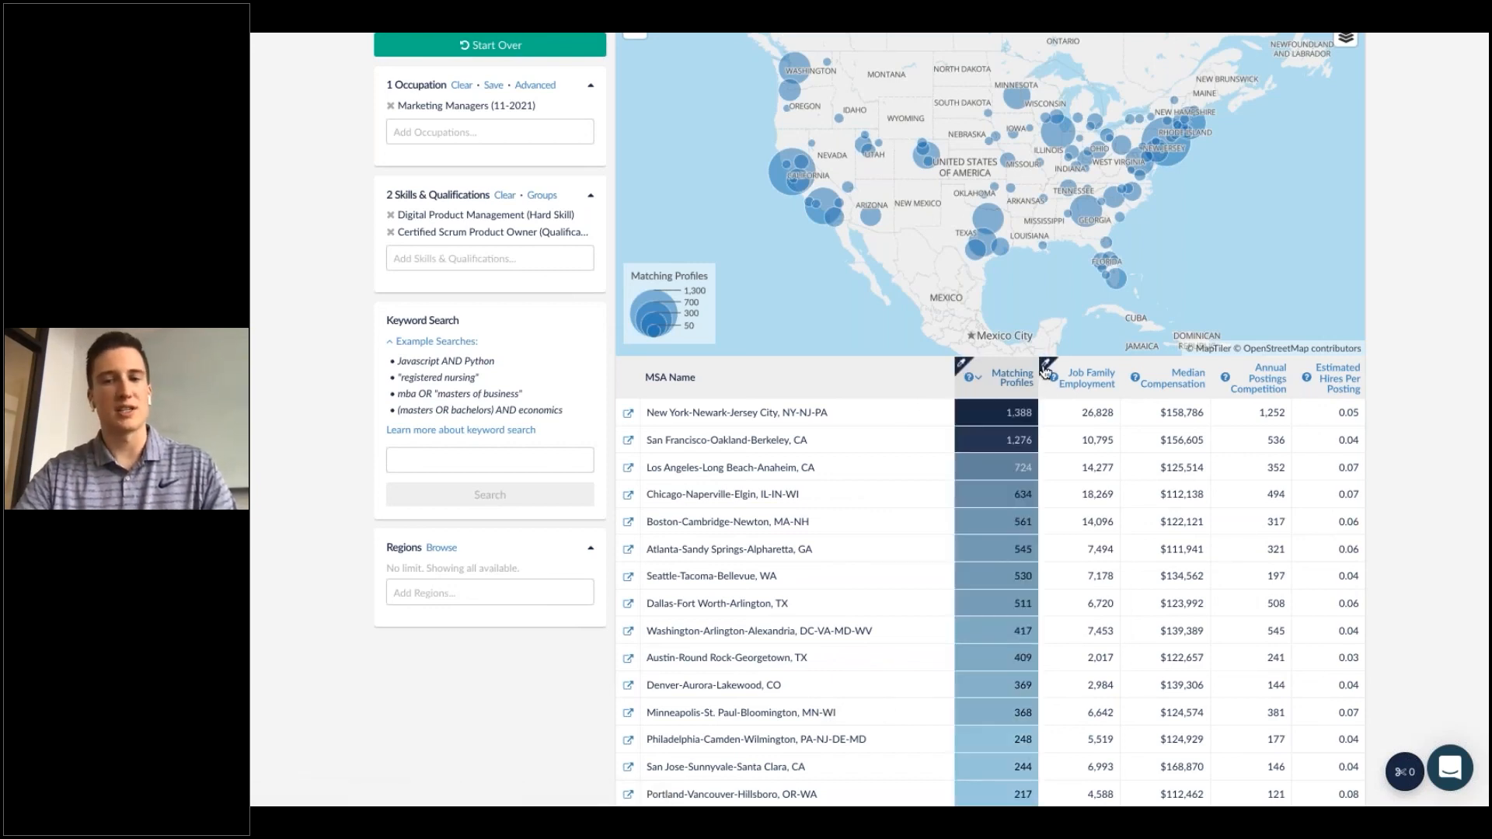
click(1045, 370)
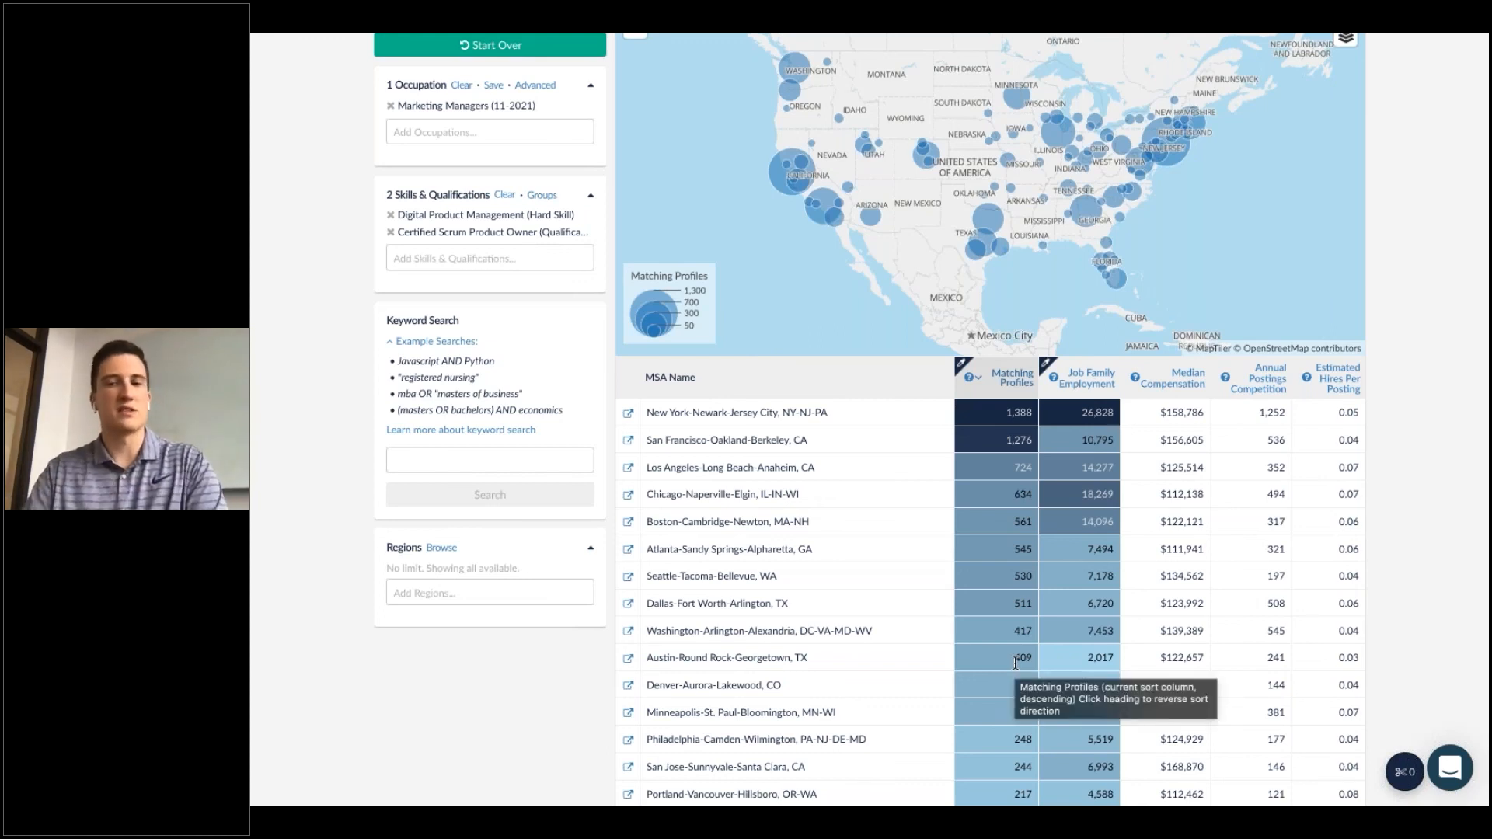
click(1045, 365)
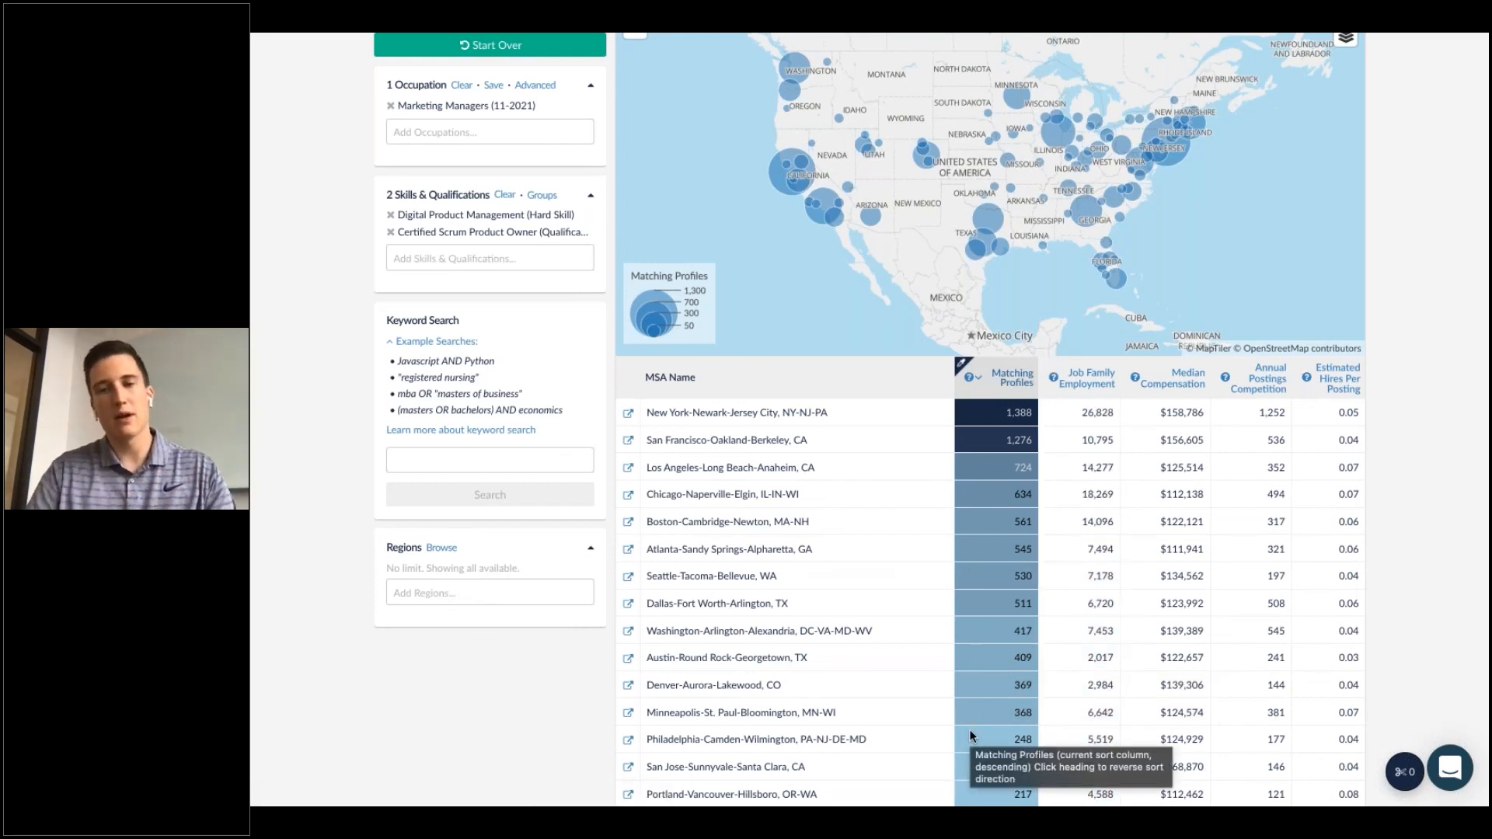
click(1048, 367)
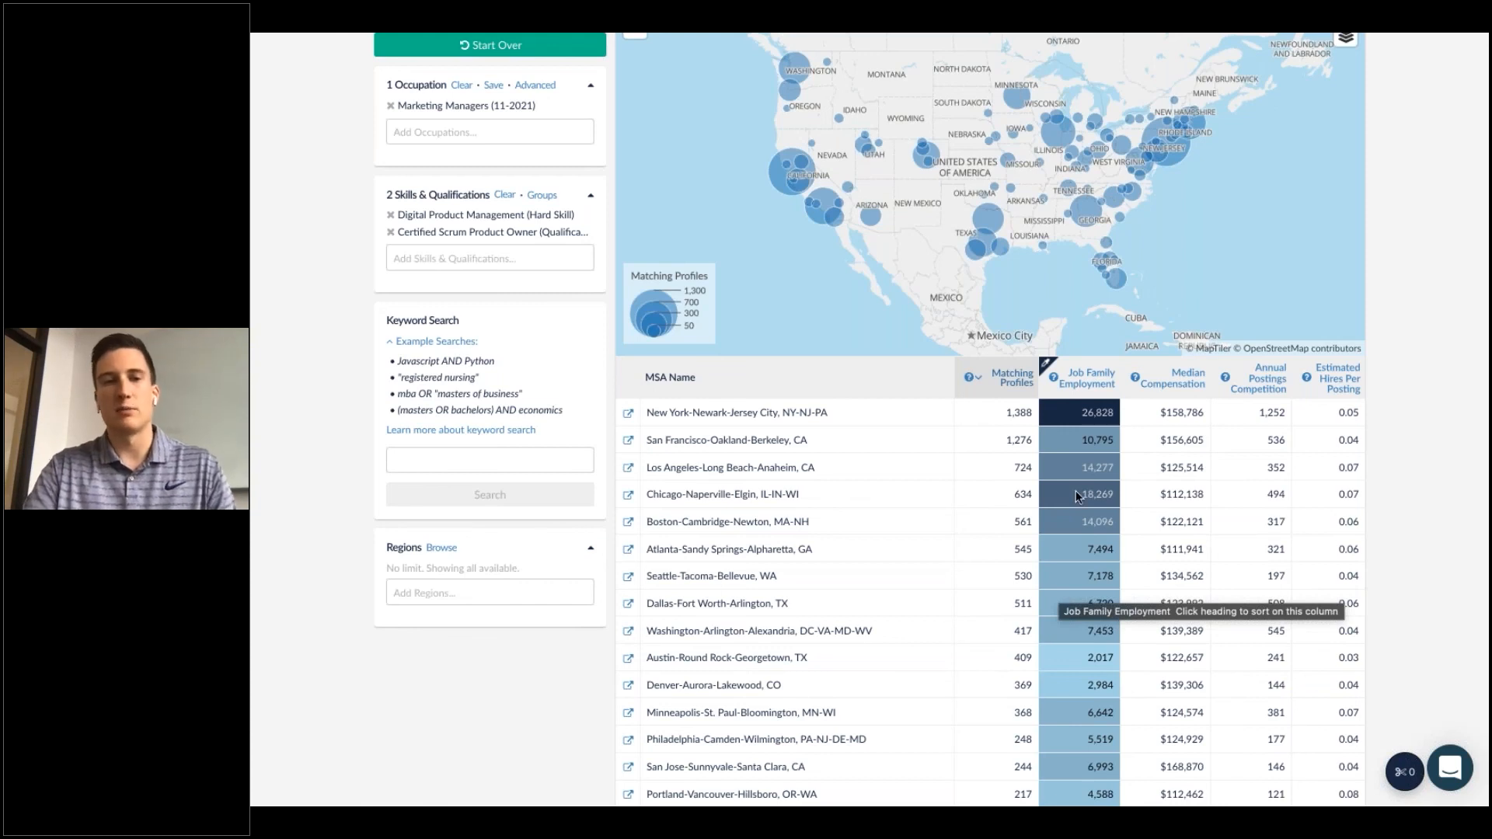
triple_click(538, 104)
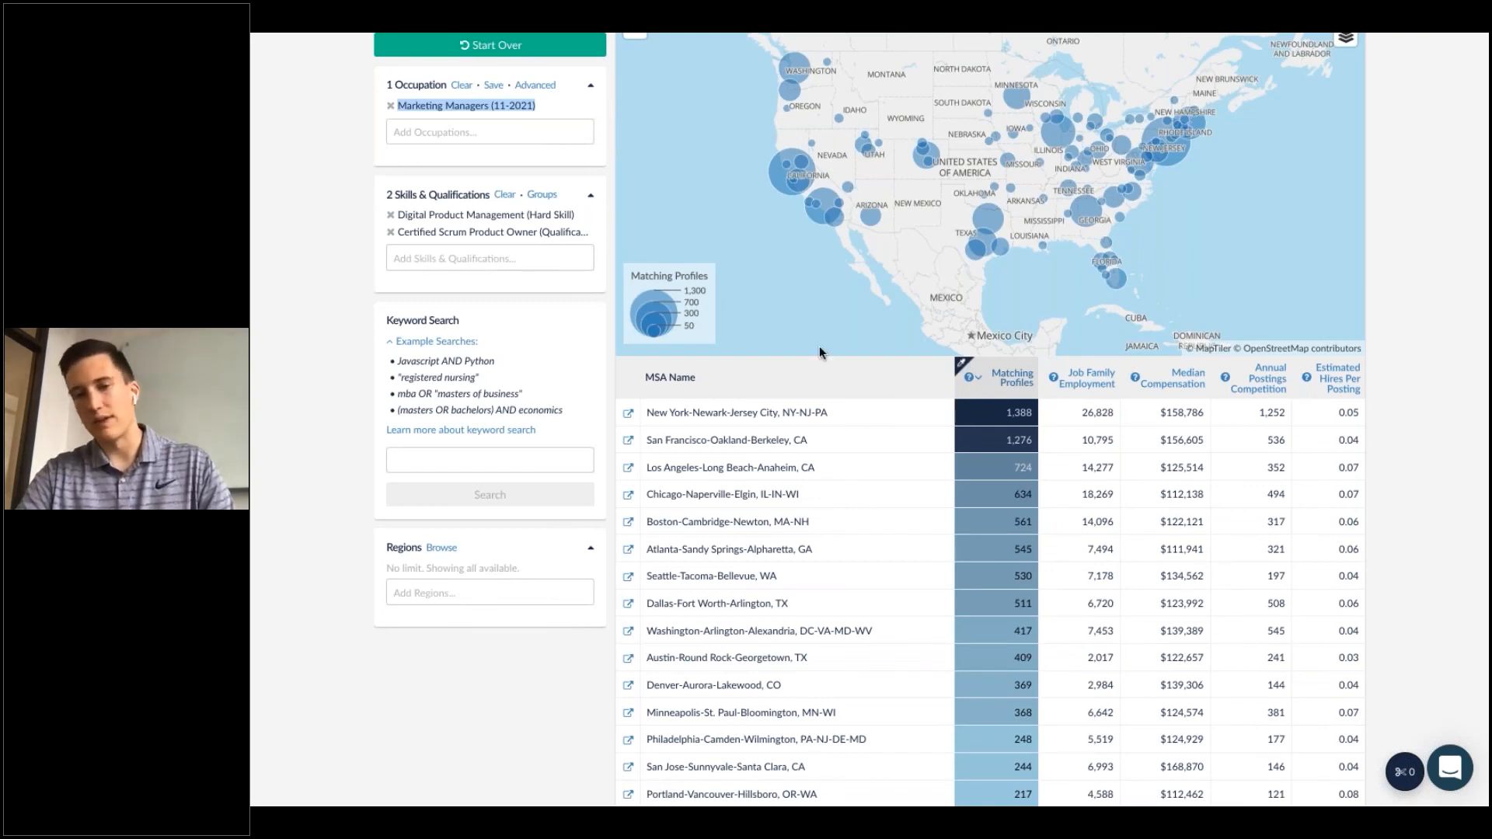
click(973, 507)
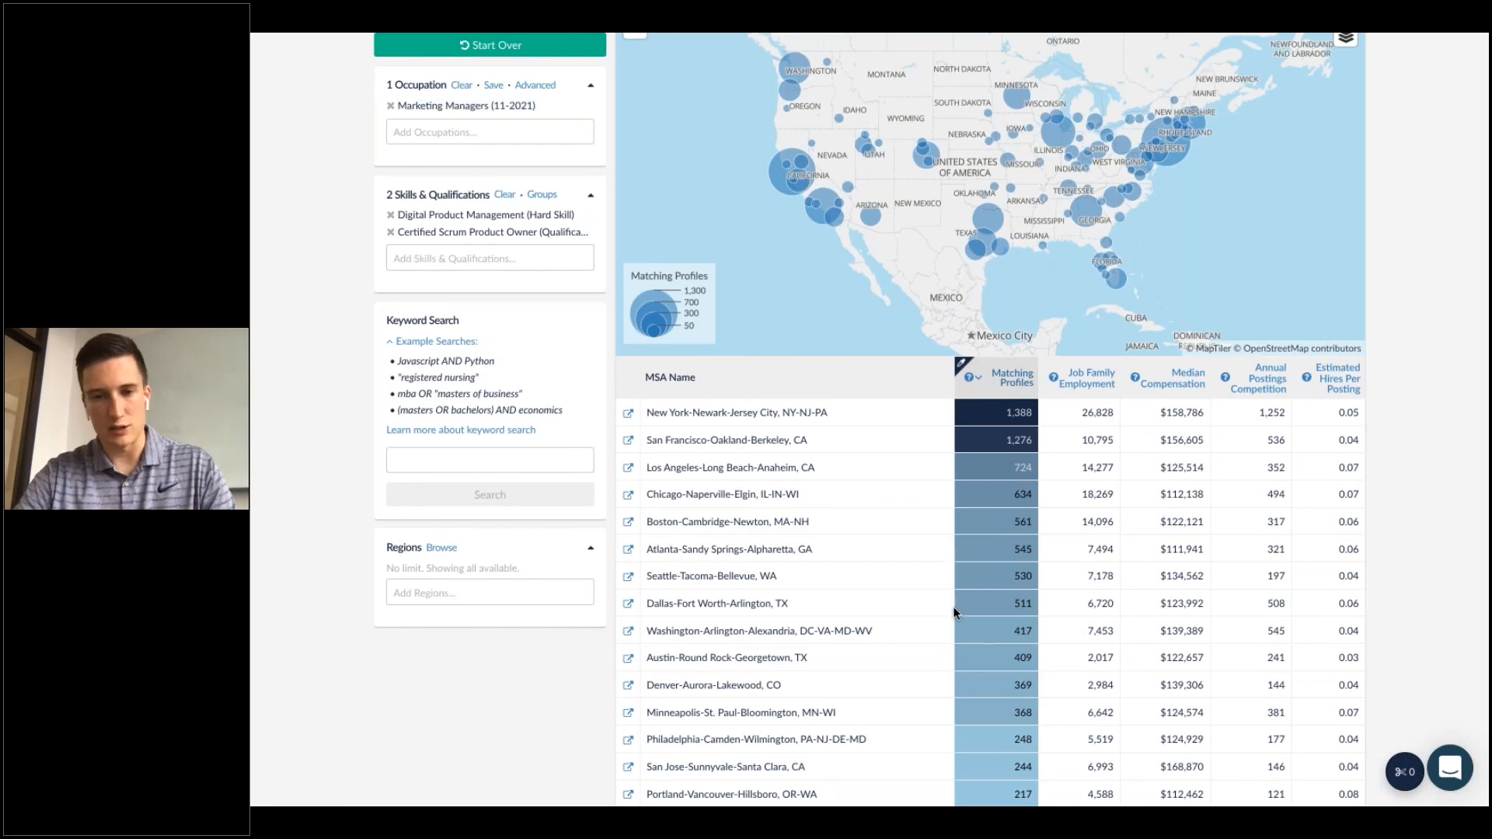
click(1130, 369)
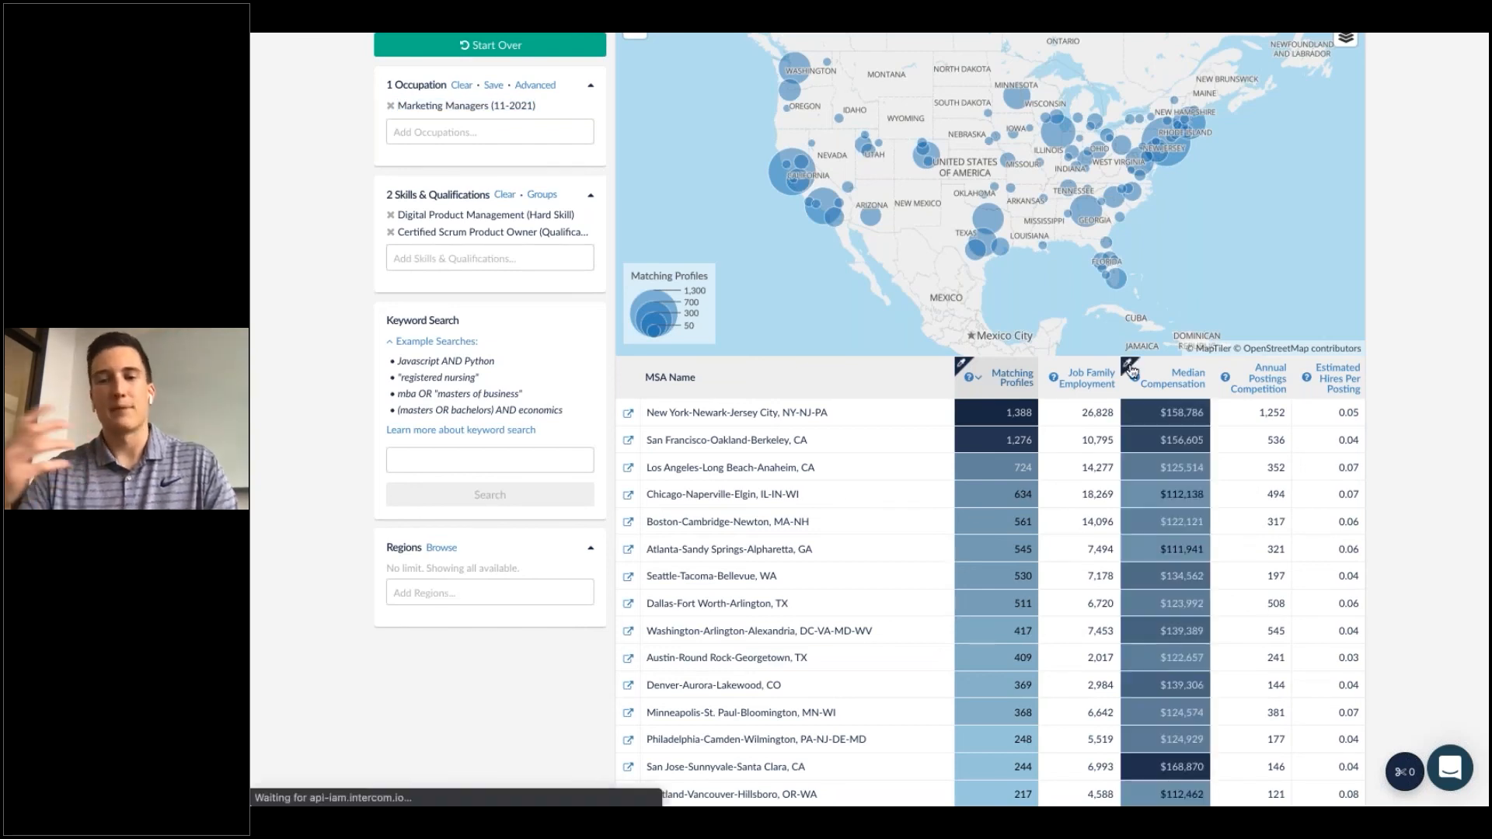
click(1218, 364)
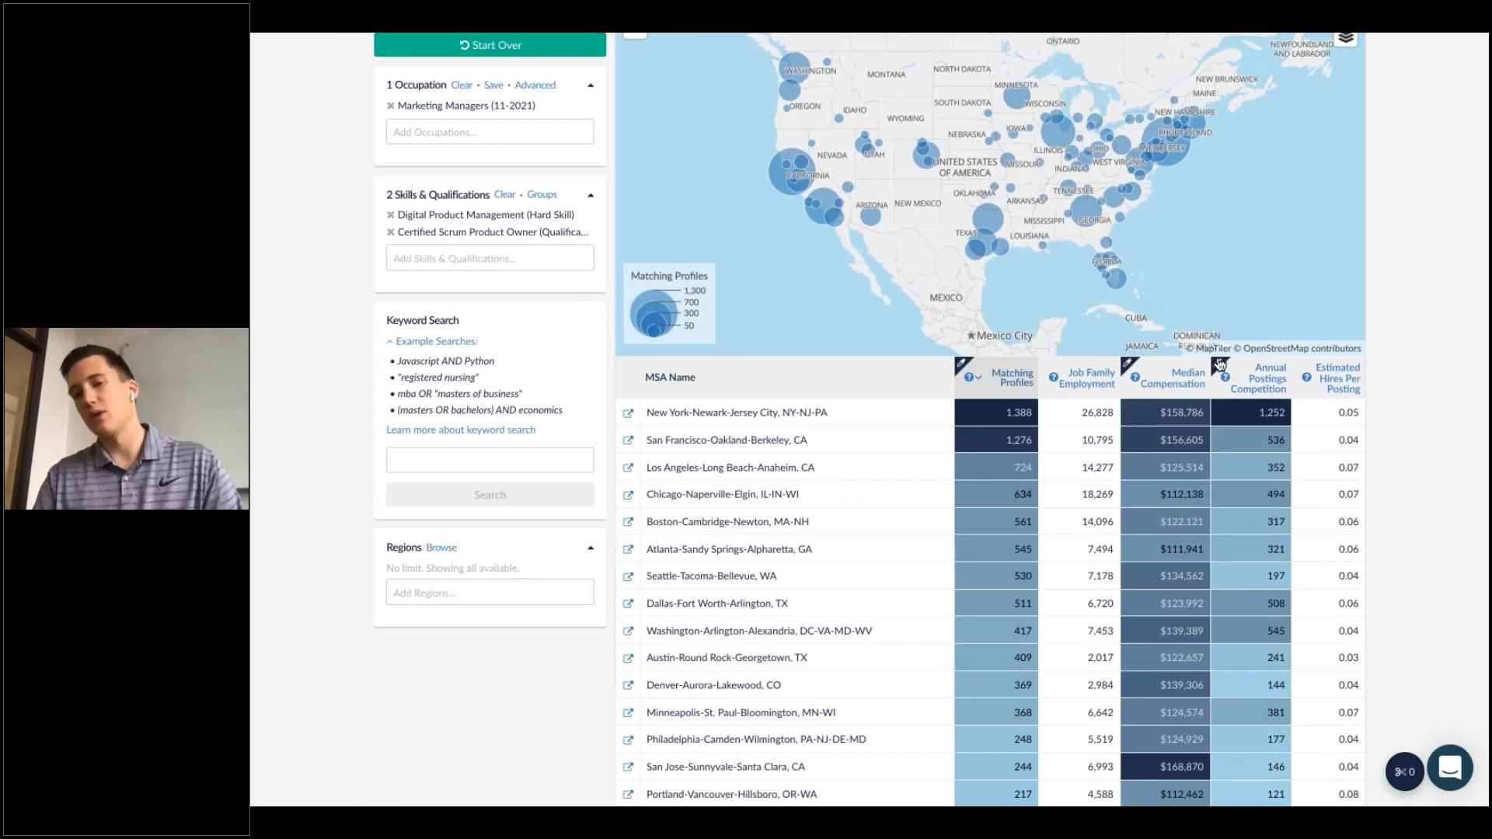
Examine the Austin-Round Rock-Georgetown, TX row's profiles, compensation and postings figures in the metro table.
scroll(900, 580, down, 1)
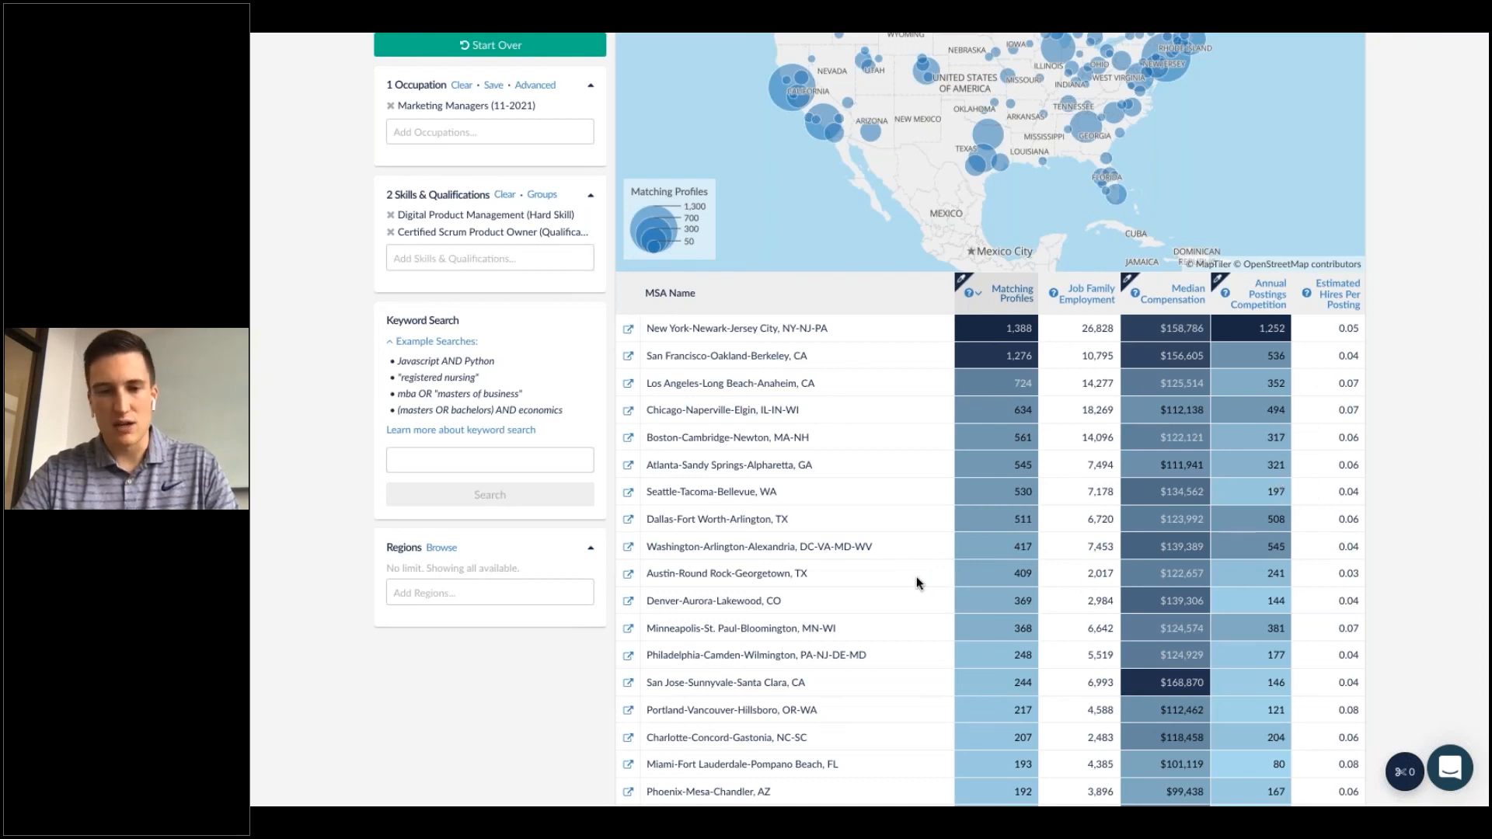
triple_click(660, 572)
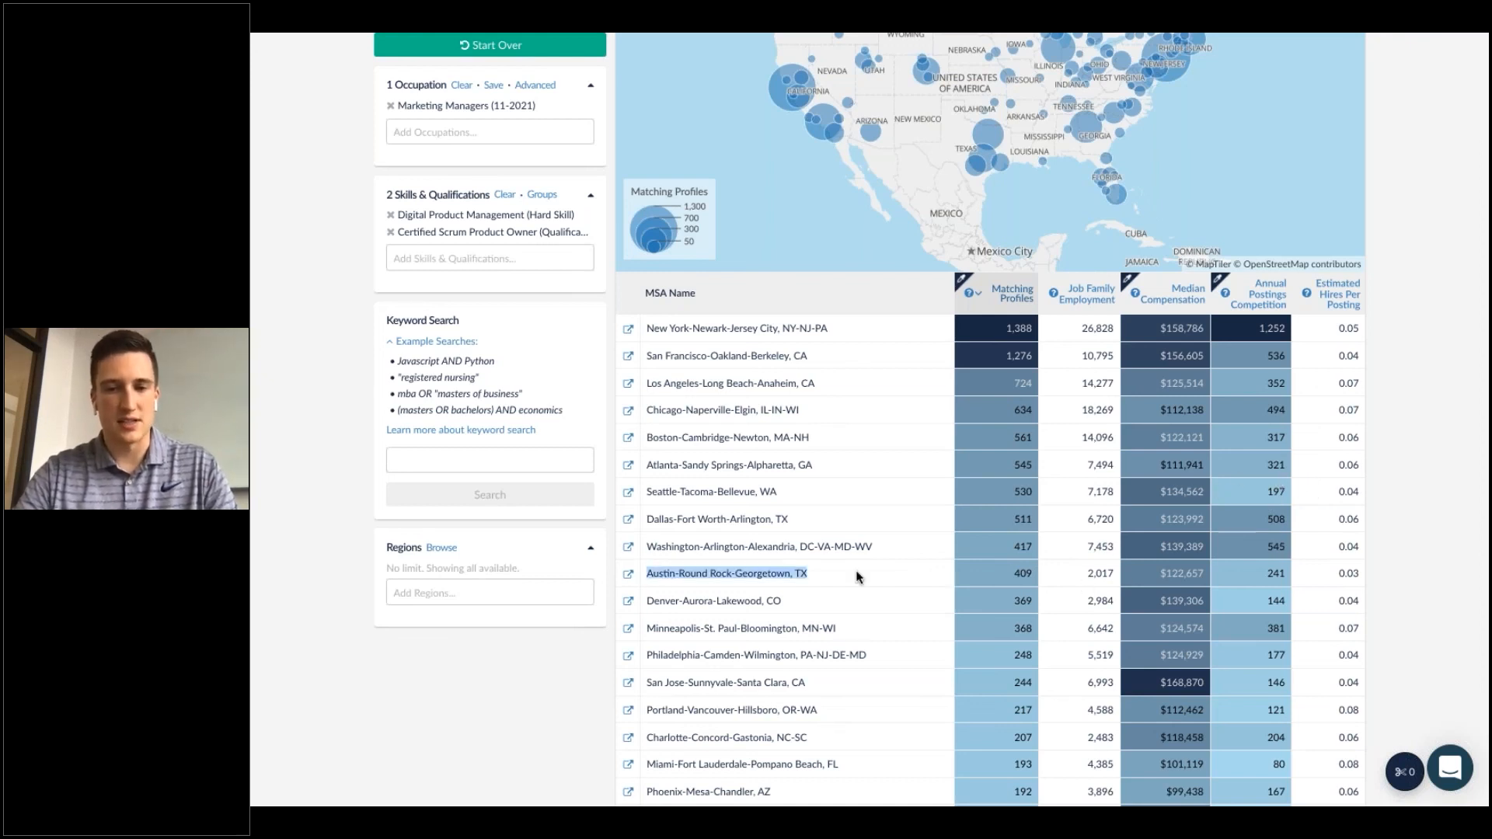
click(1005, 576)
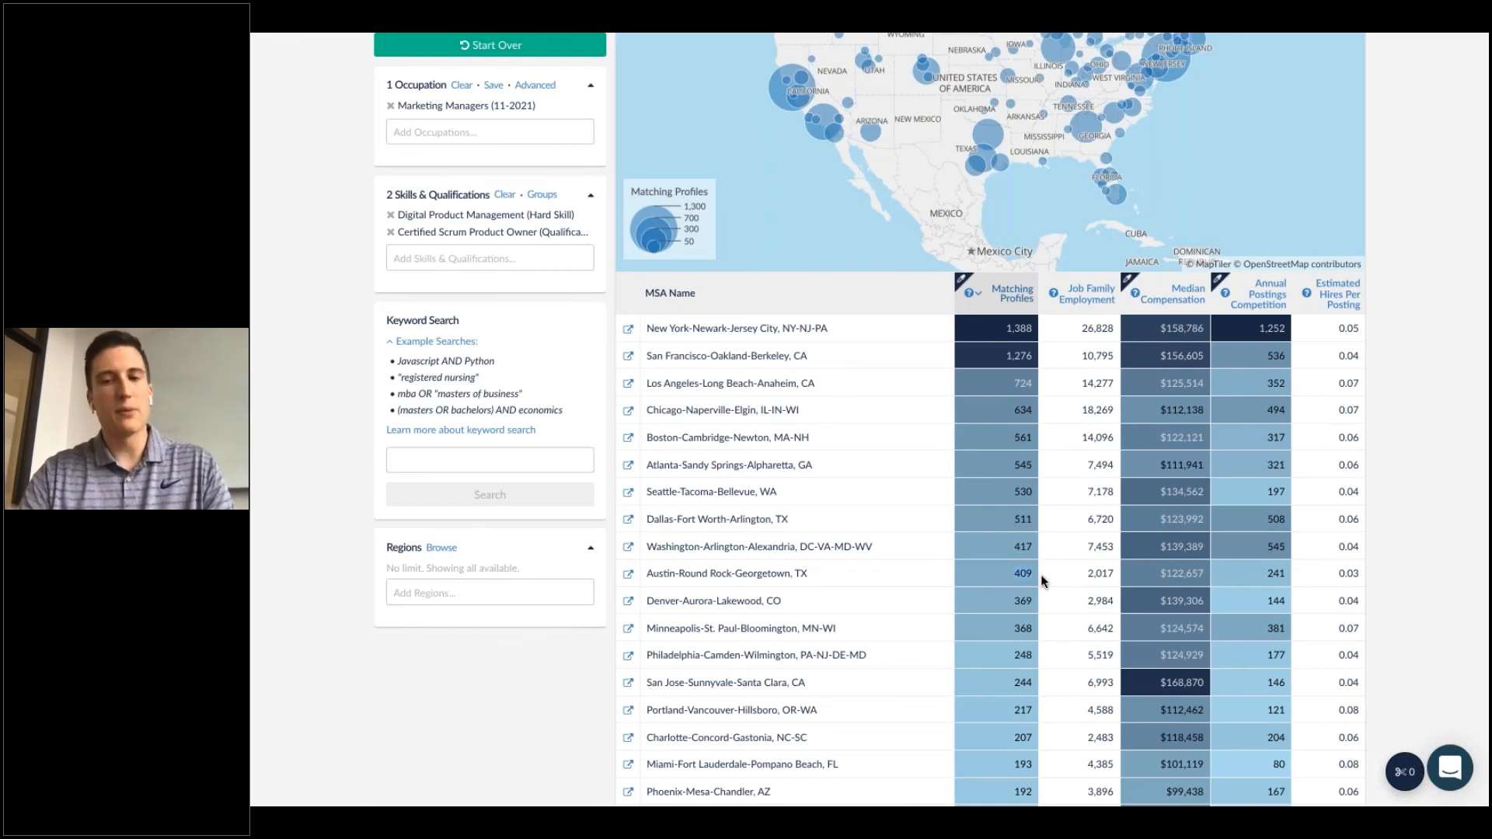
double_click(1181, 573)
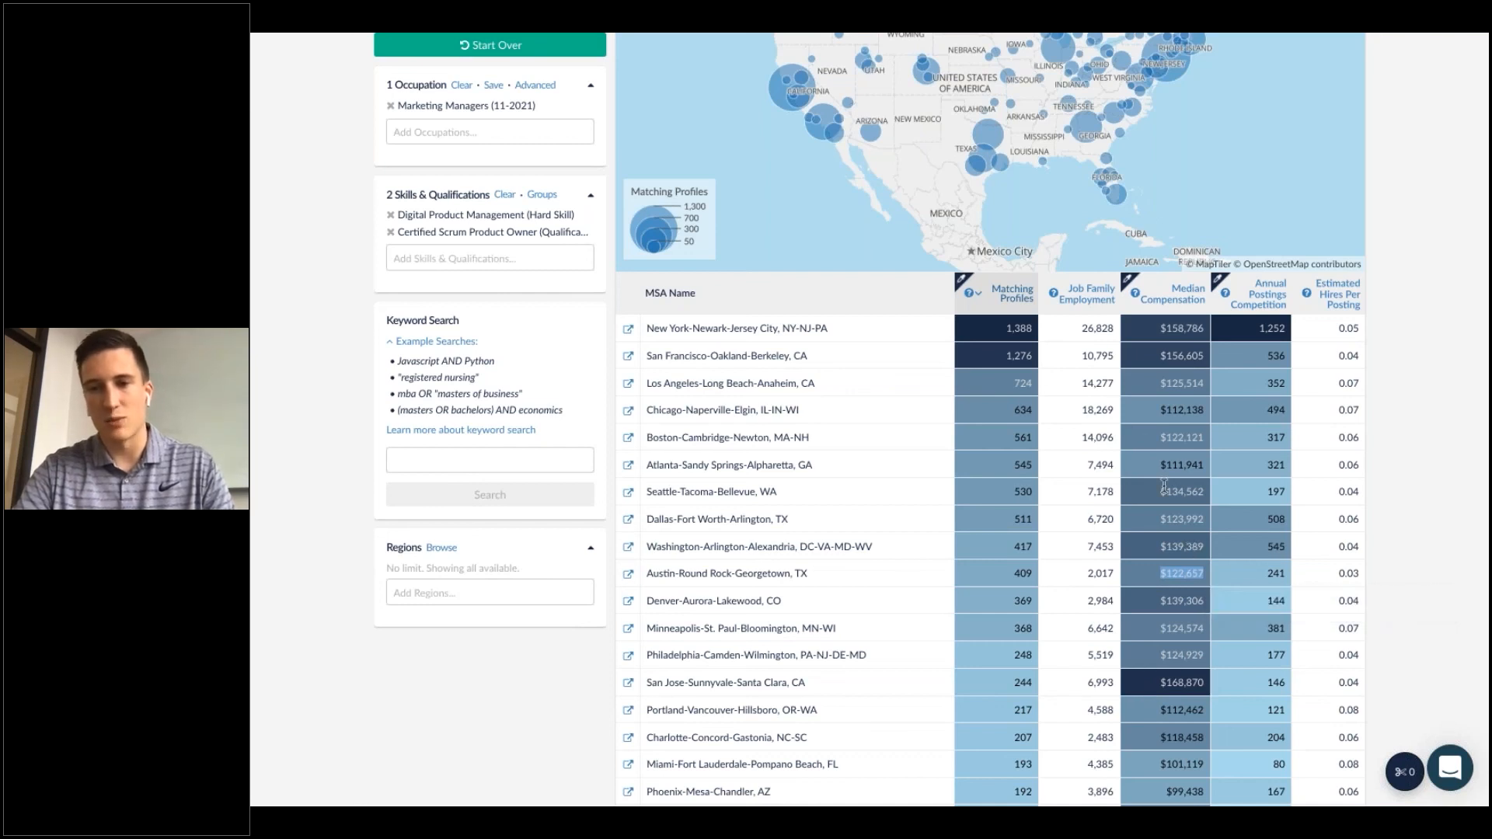
click(1279, 575)
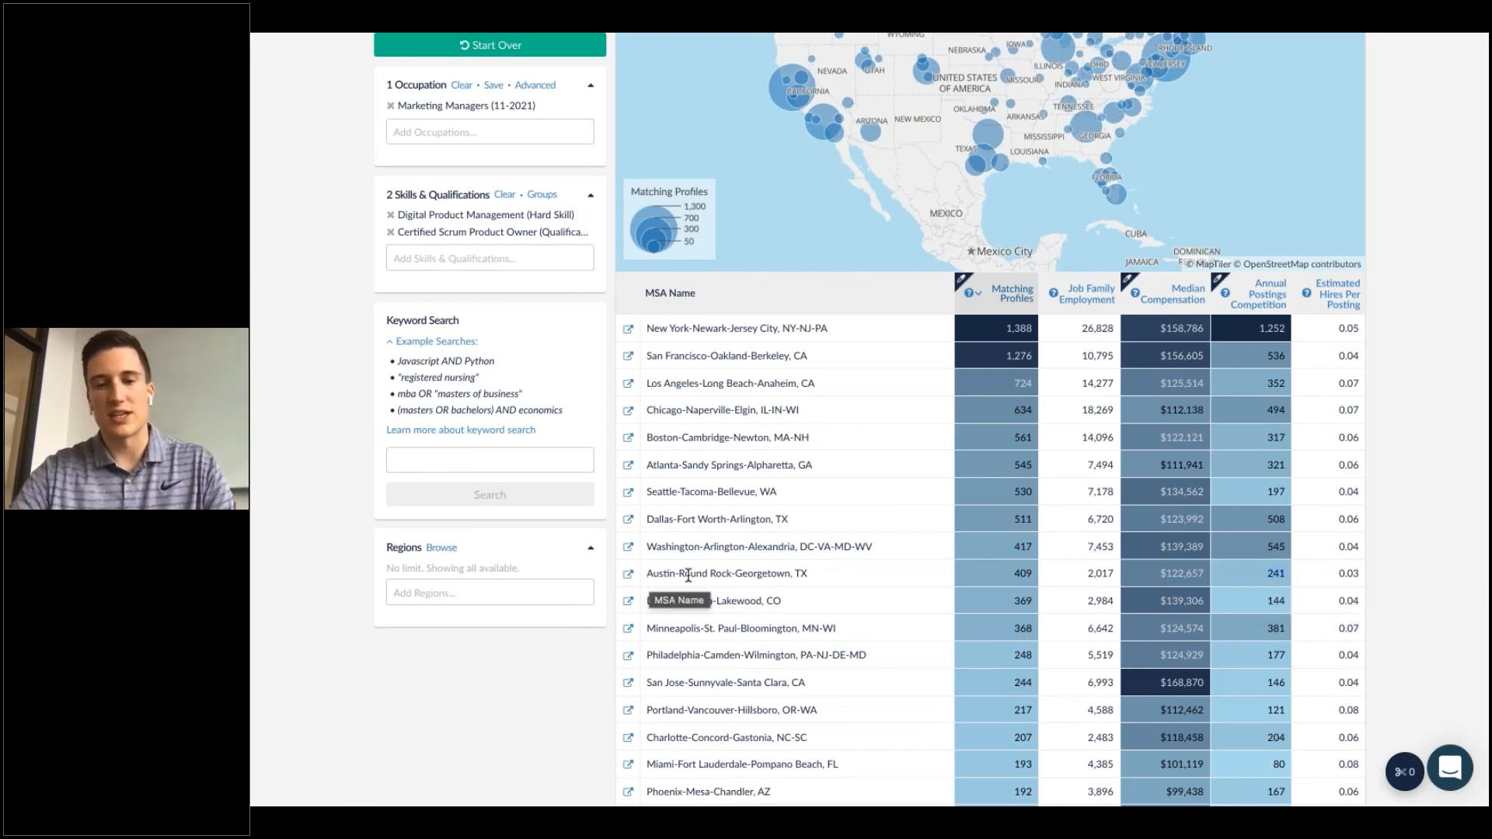
drag(647, 573, 790, 574)
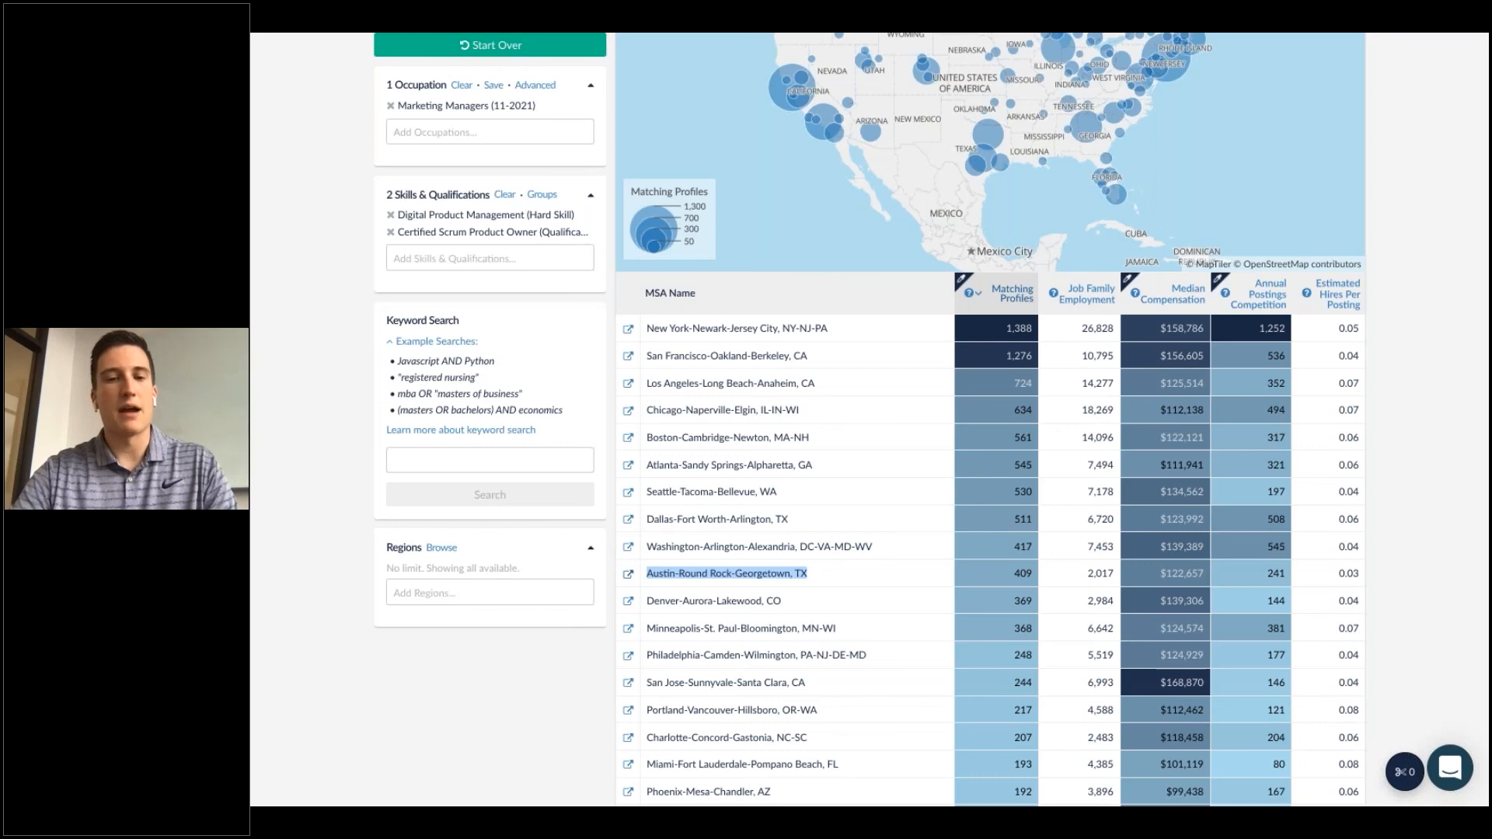
Return to the Recruit home page.
click(627, 573)
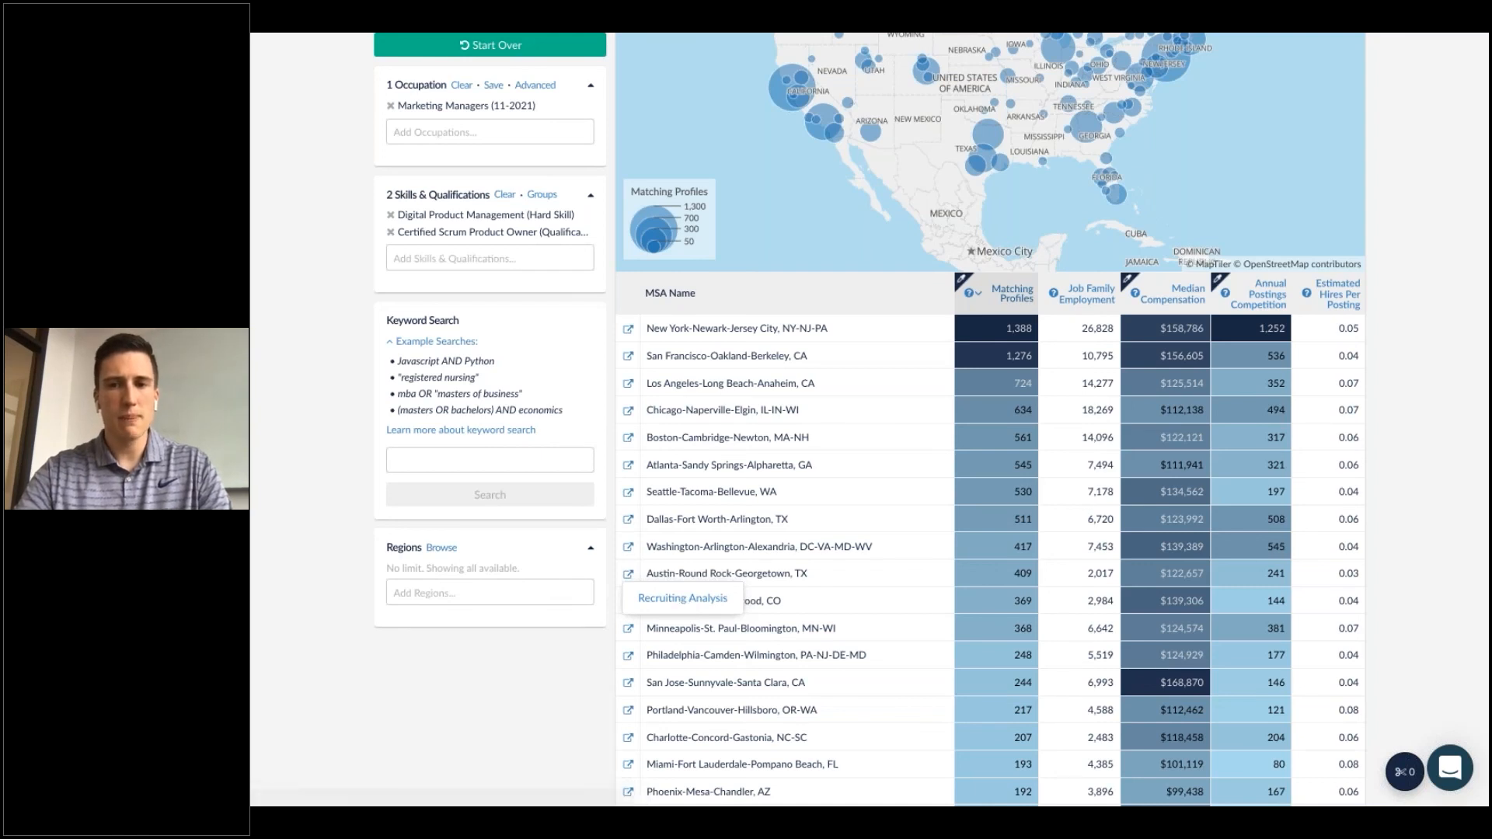
scroll(683, 603, up, 5)
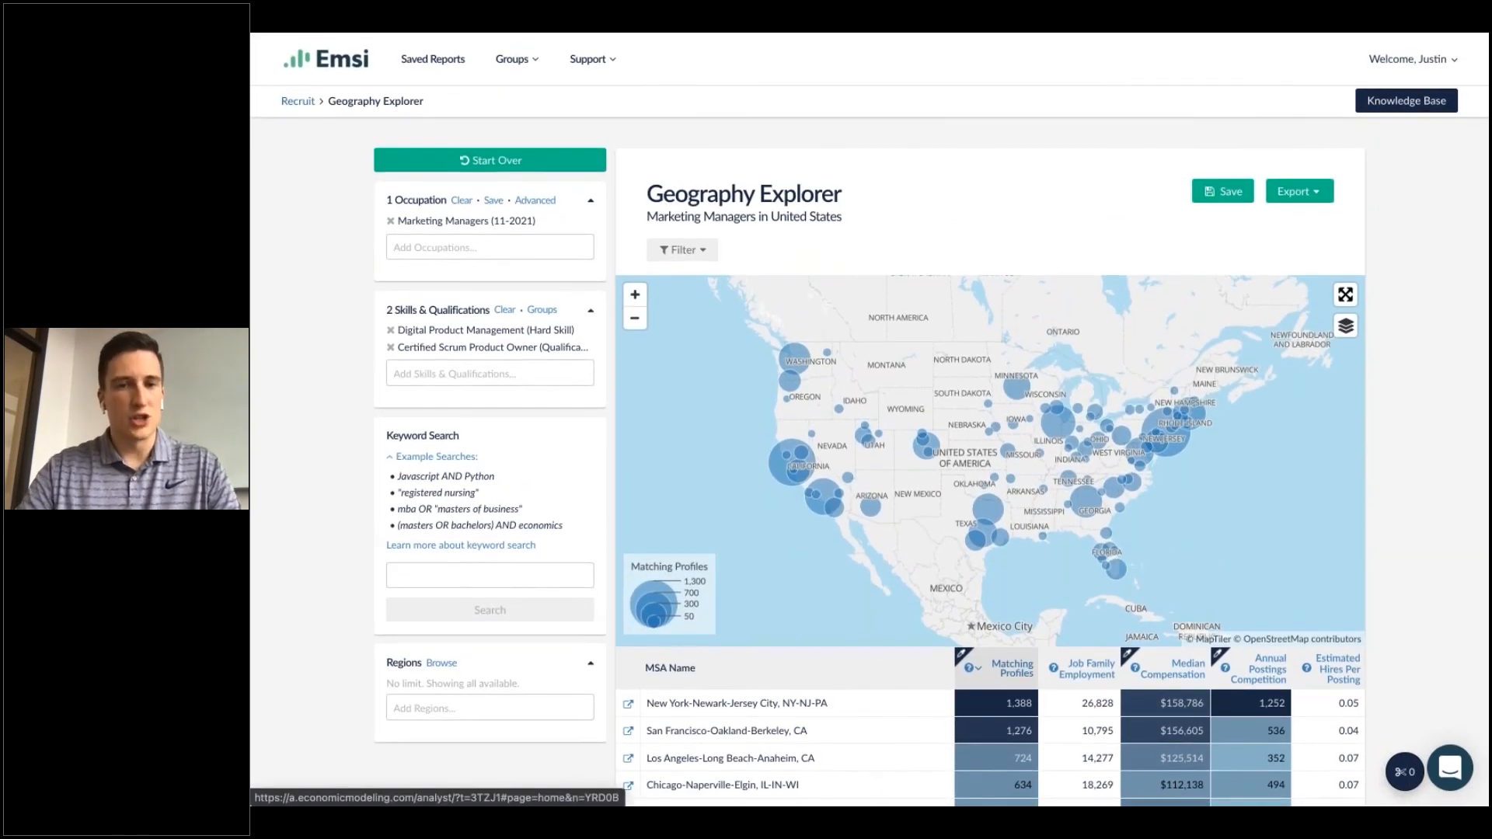
click(297, 104)
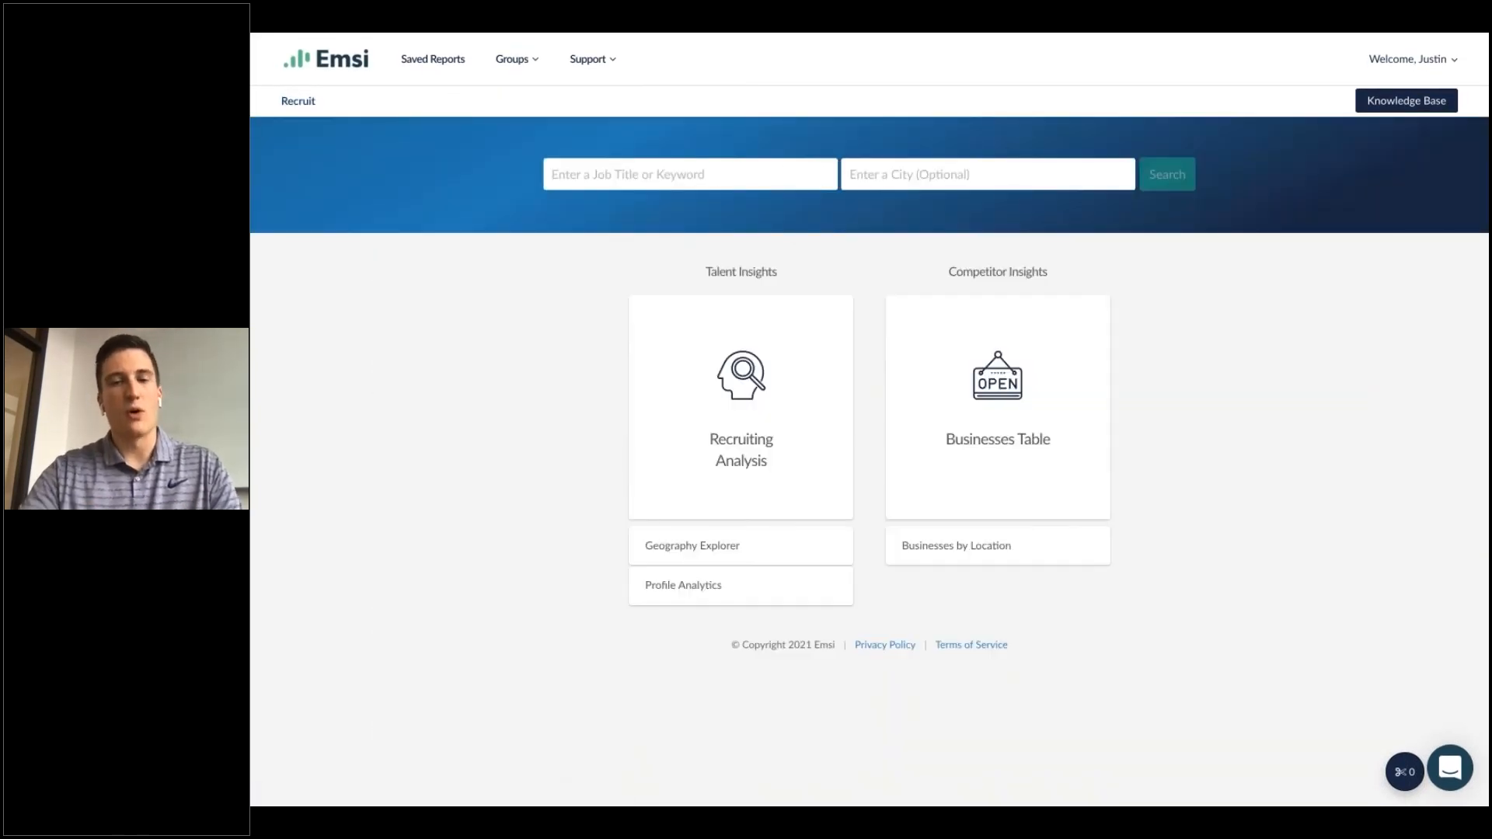